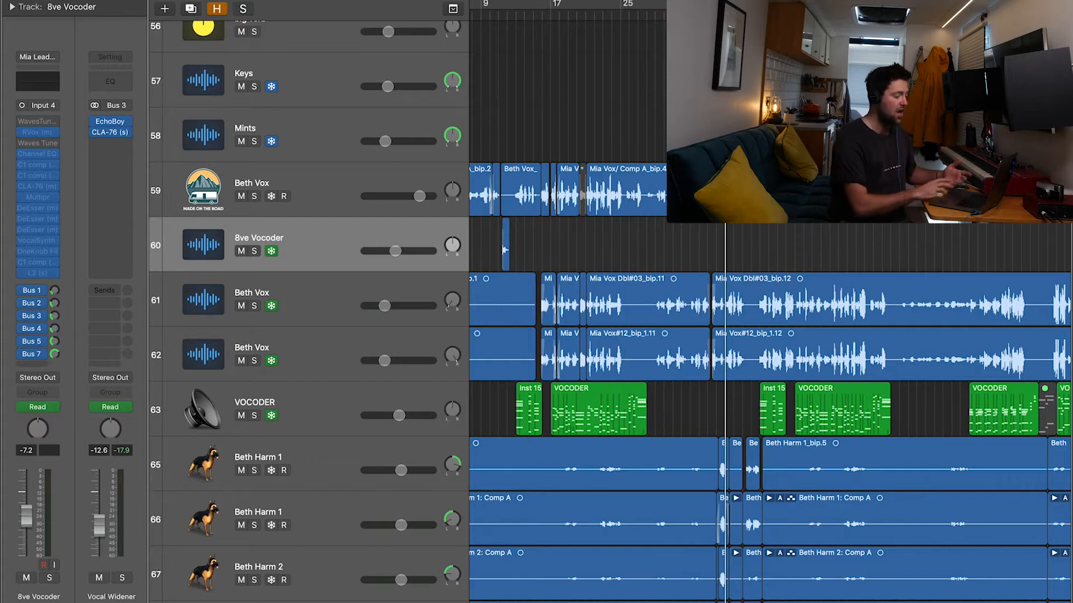
- Solo the lead vocal on track 59 and play a passage of it on its own
scroll(609, 336, "down", 4)
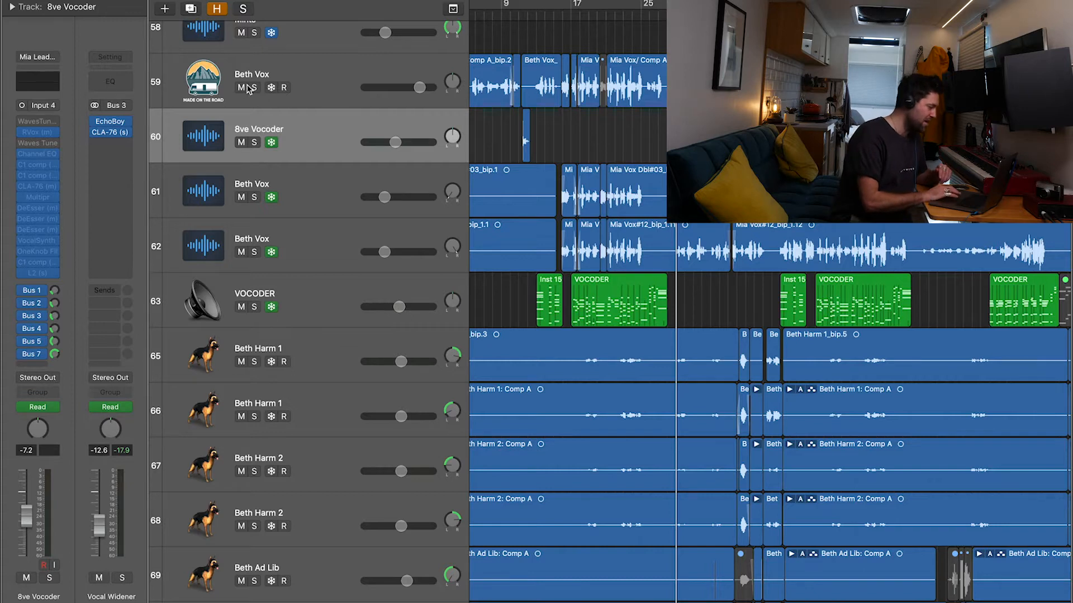
left_click(250, 87)
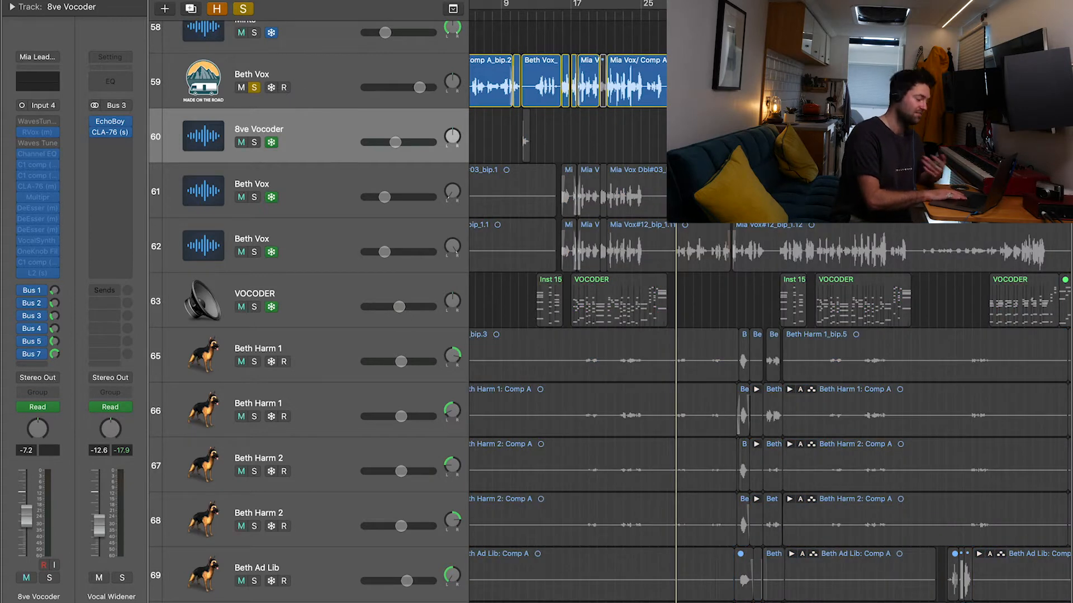
key("space")
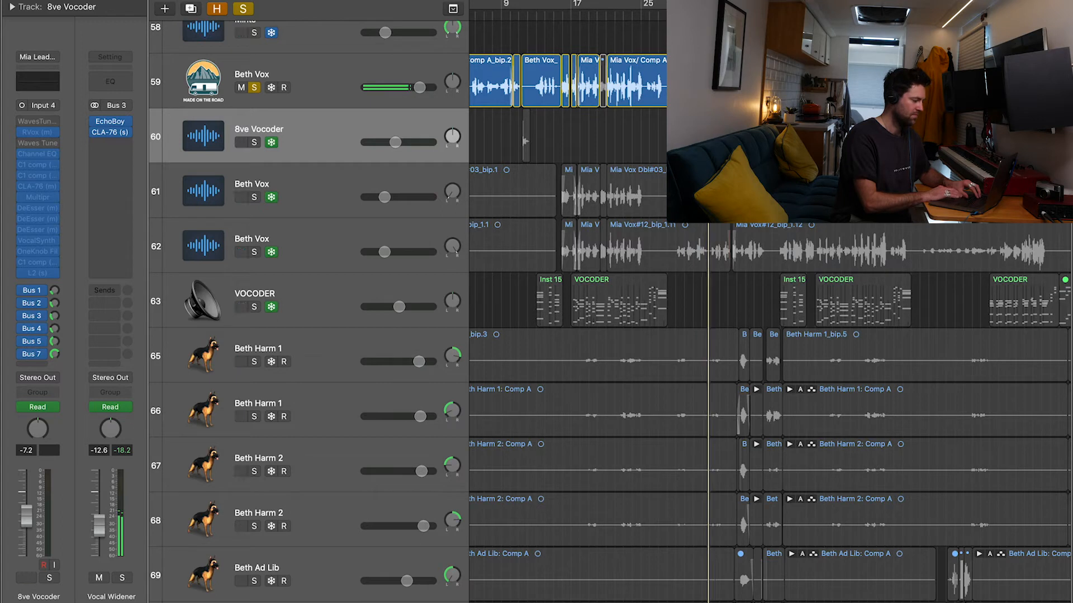
key("space")
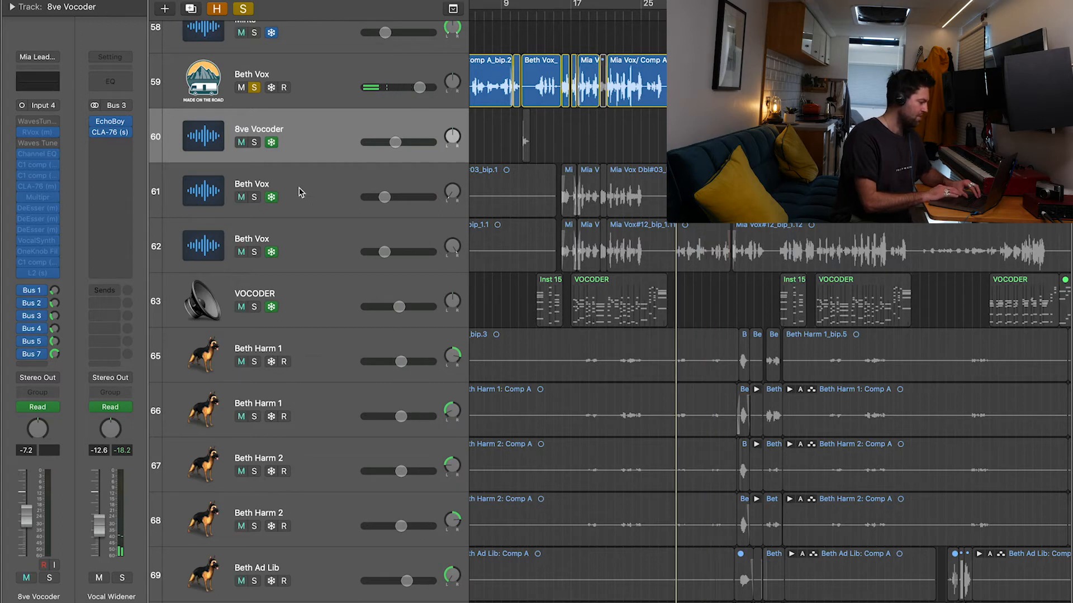
- Add the two vocal doubles on tracks 61 and 62 to the solo and play them with the lead
left_click(255, 198)
left_click(254, 252)
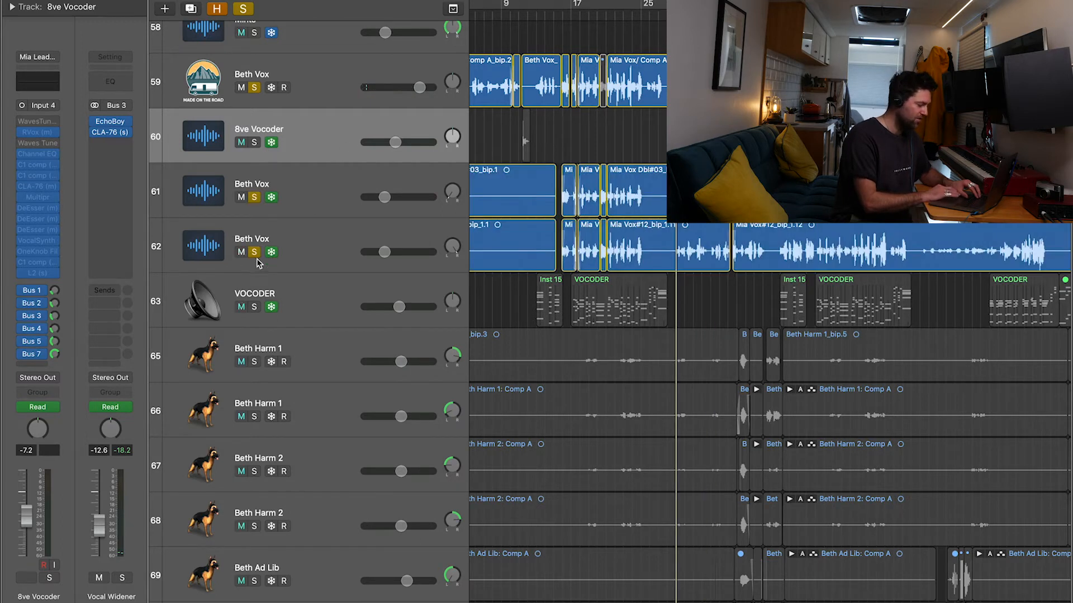
key("space")
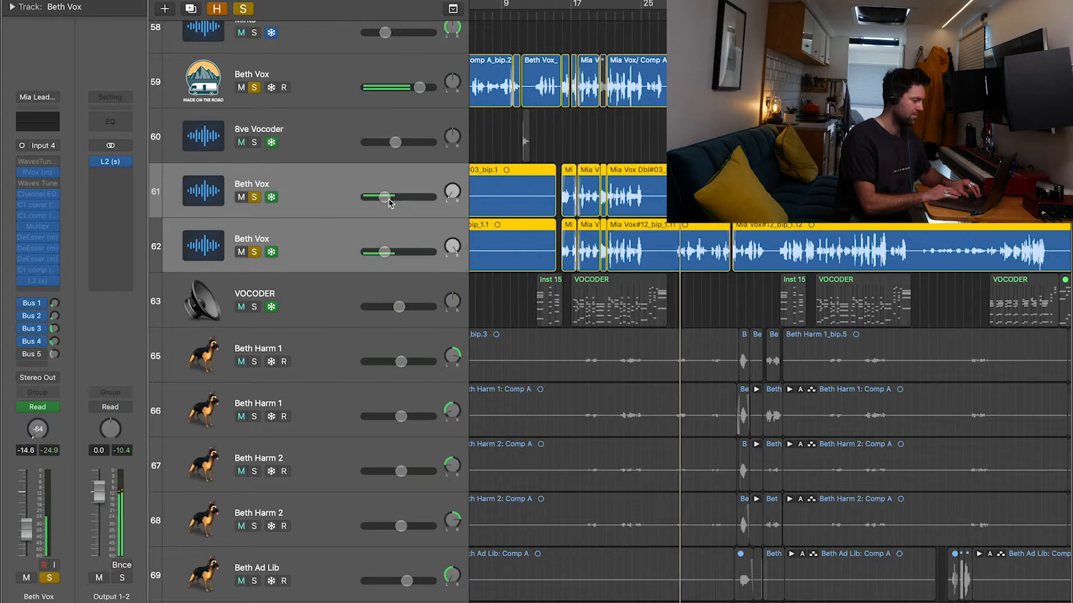
- Try raising both vocal doubles to about -6.8 dB during playback, restore their volume to -14.6 dB and stop
left_click_drag(387, 197, 406, 199)
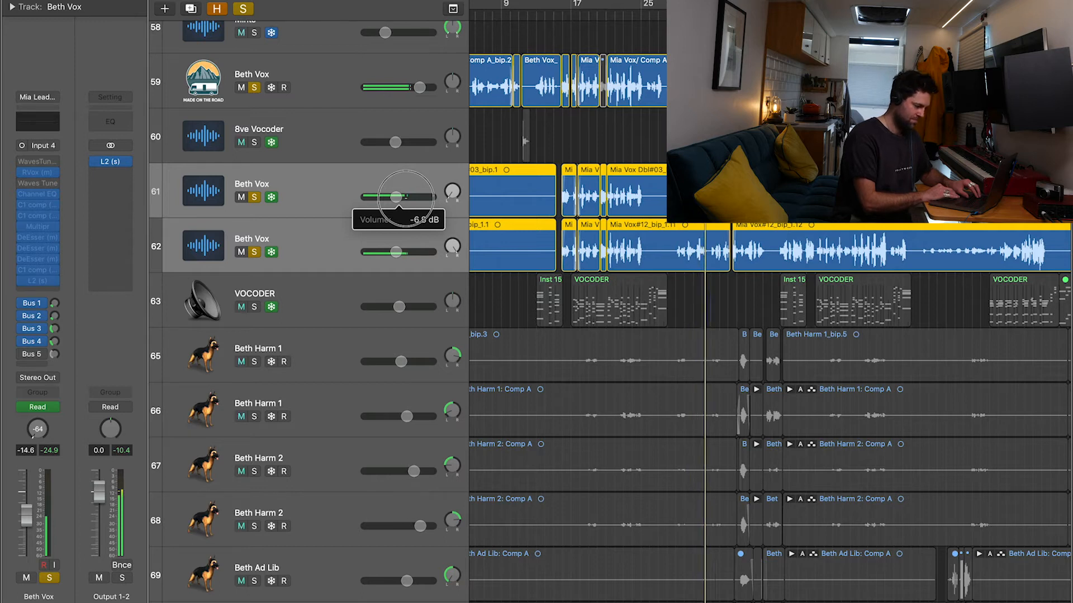
left_click_drag(405, 199, 403, 199)
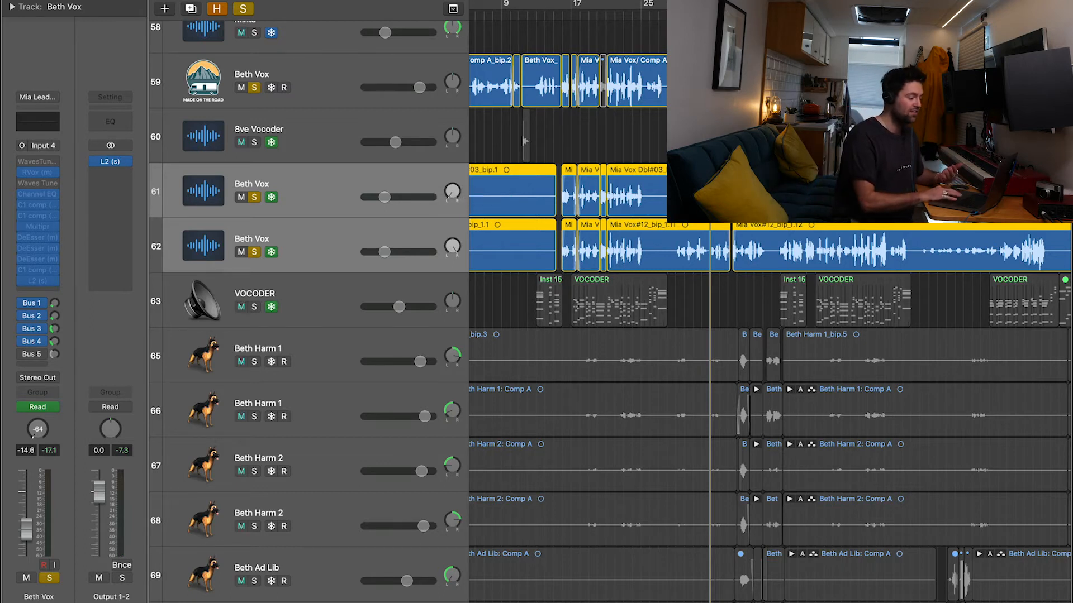
key("space")
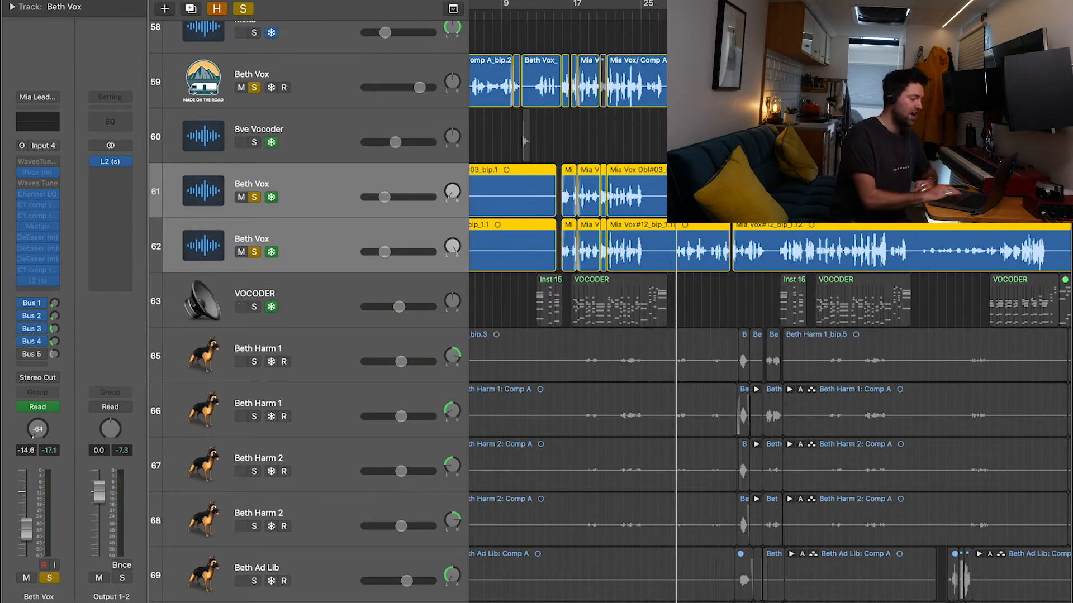
- Compare the lead vocal with and without the doubles on tracks 61 and 62 by toggling their solo during playback from about bar 28
scroll(614, 313, "down", 1)
scroll(614, 313, "right", 1)
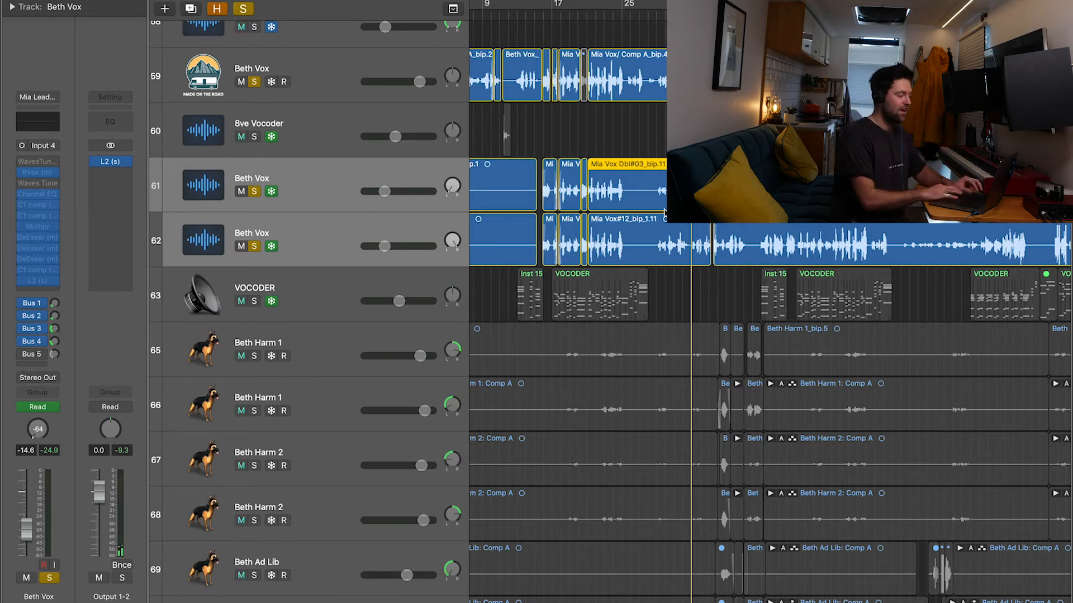
left_click(657, 8)
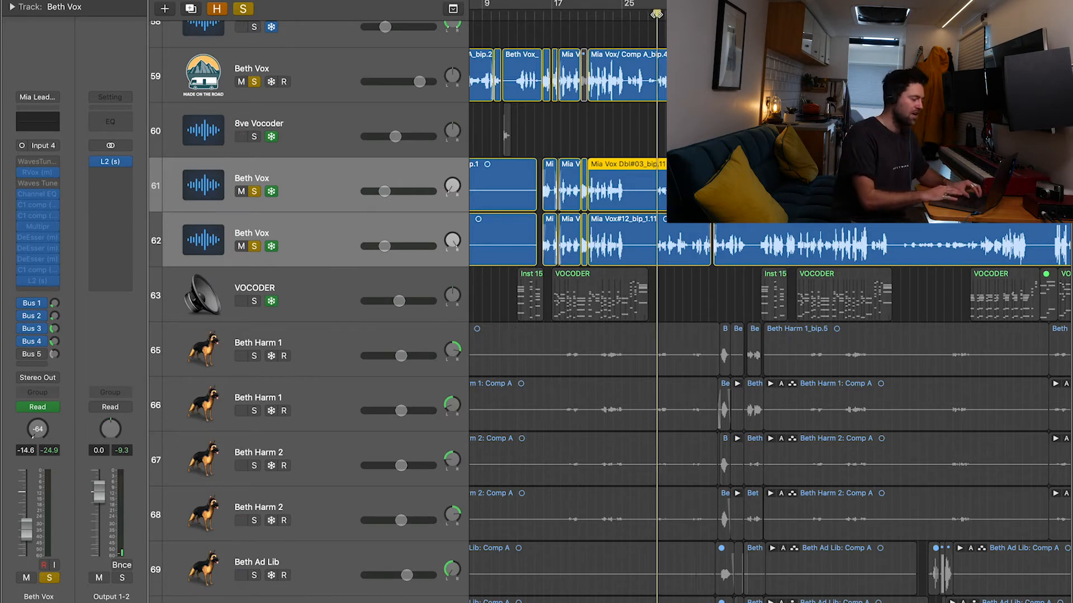
left_click(255, 192)
key("space")
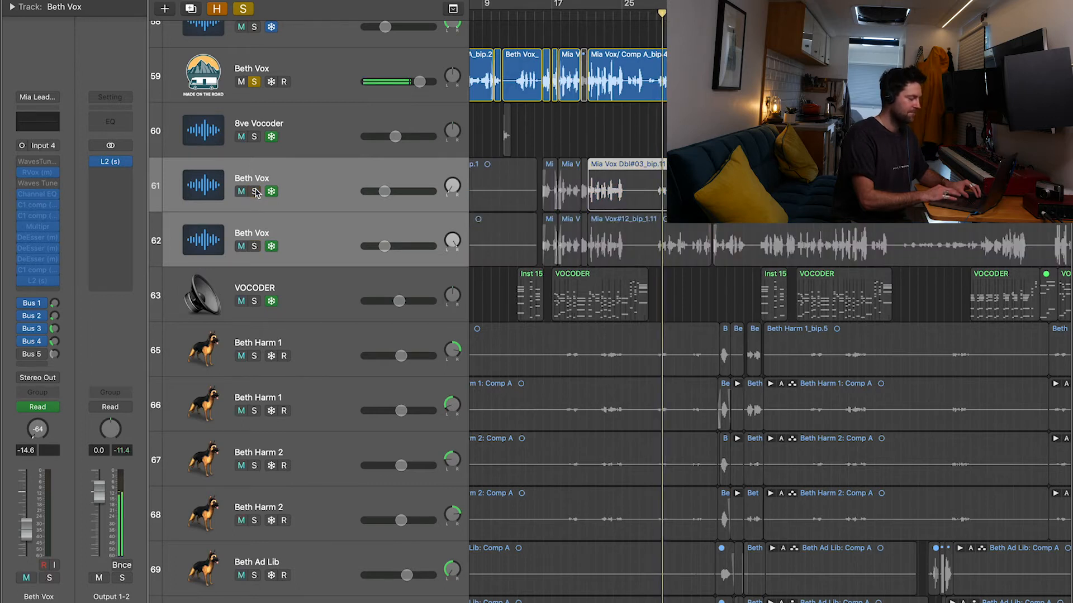
left_click(255, 191)
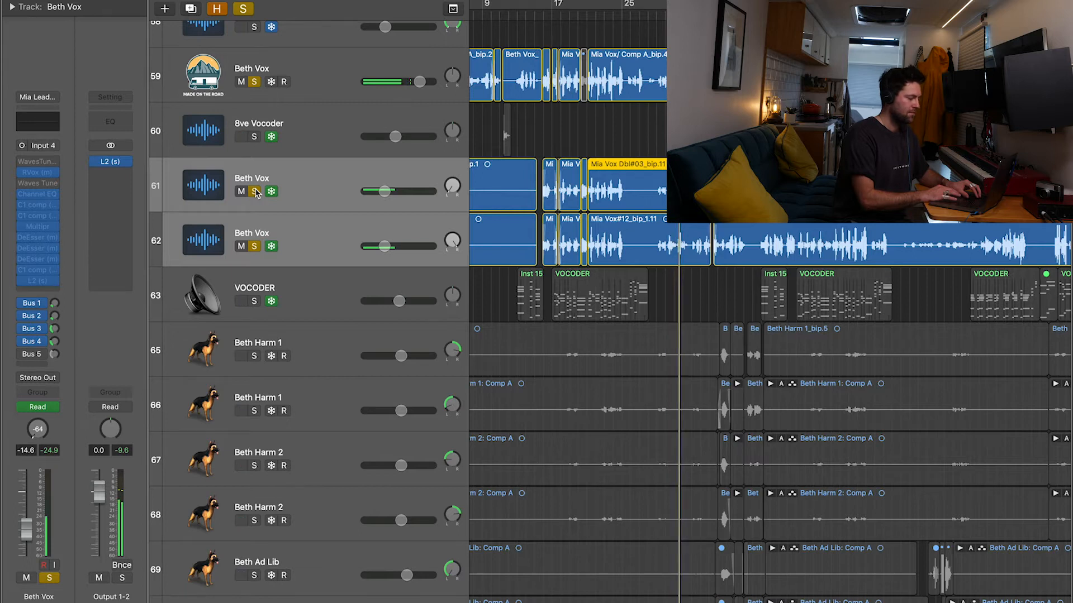
left_click(255, 192)
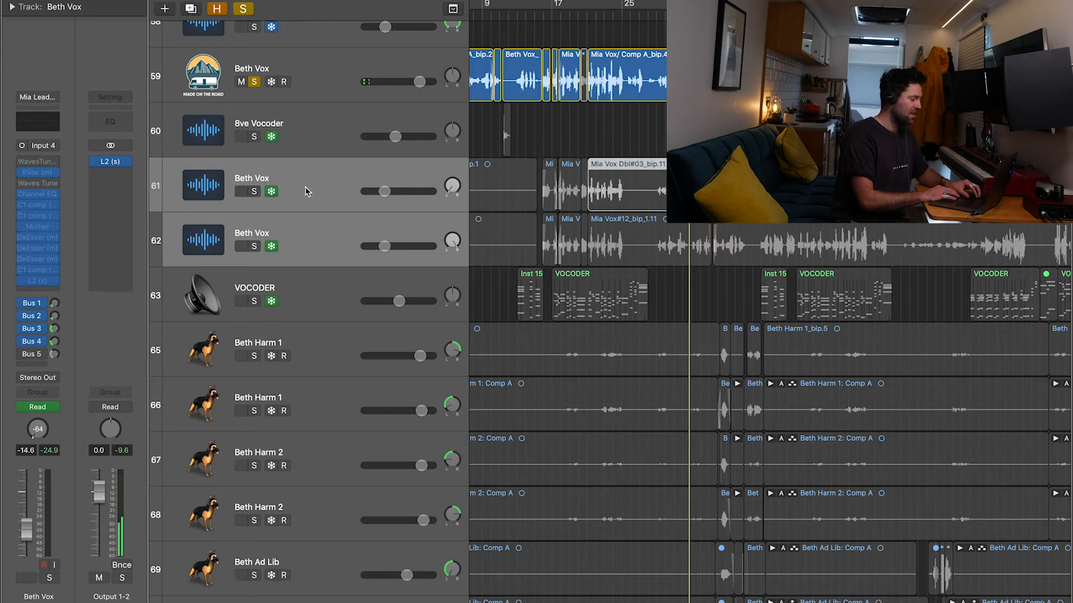
- Compare the lead vocal on track 59 with its Bus 1 to Bus 5 sends off and on during playback
scroll(306, 191, "down", 2)
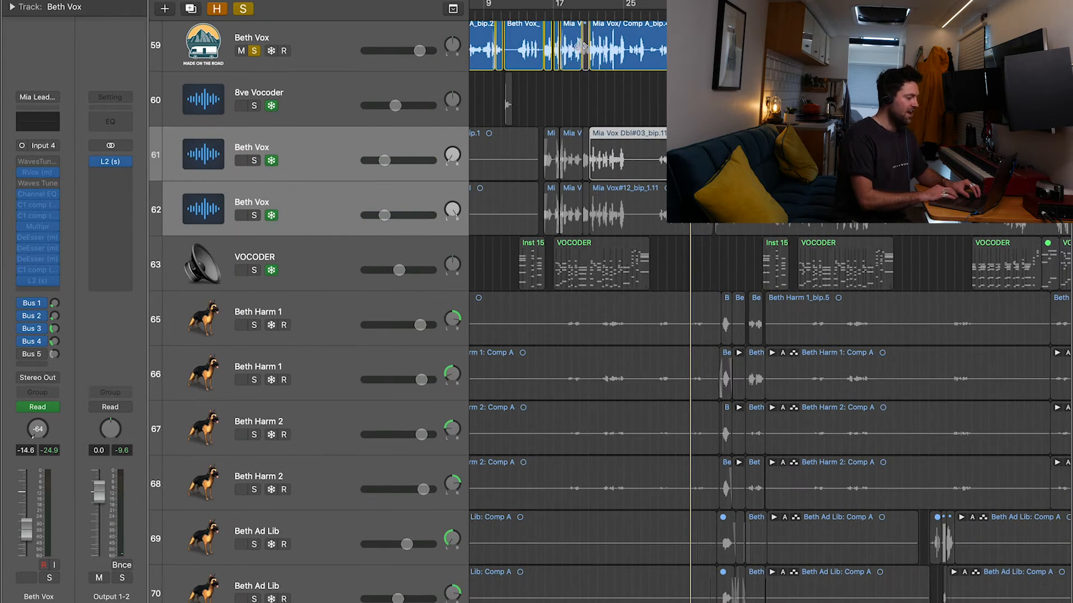
left_click(591, 17)
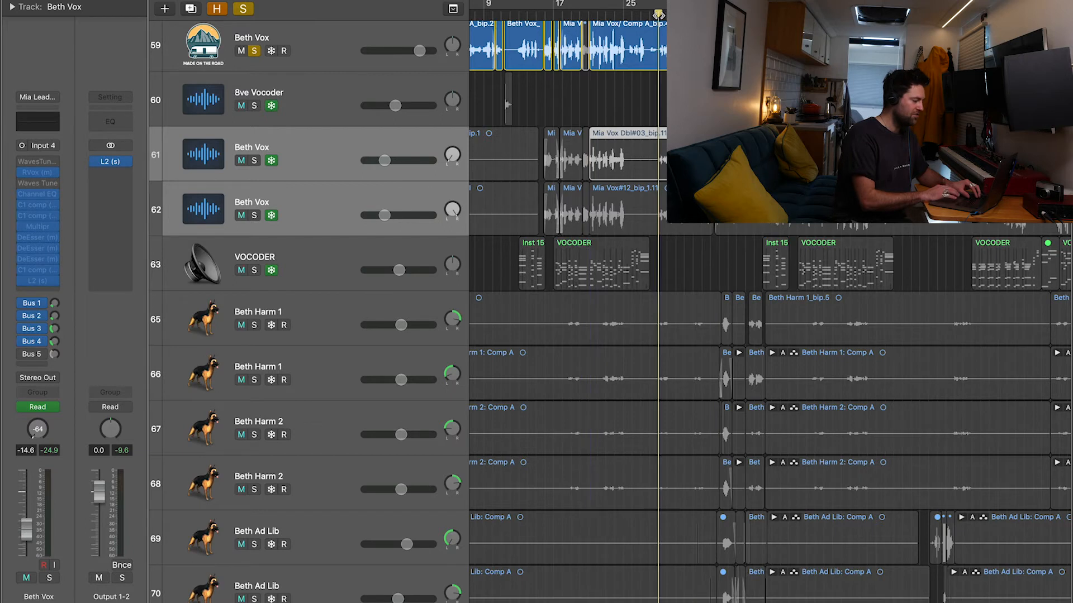
scroll(178, 208, "up", 4)
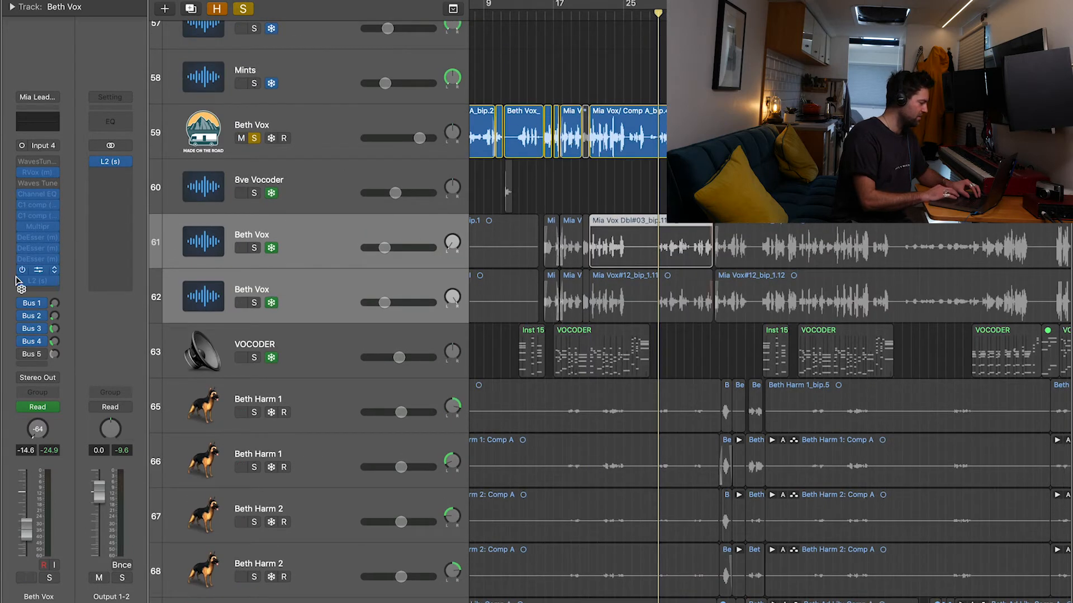
left_click(624, 17)
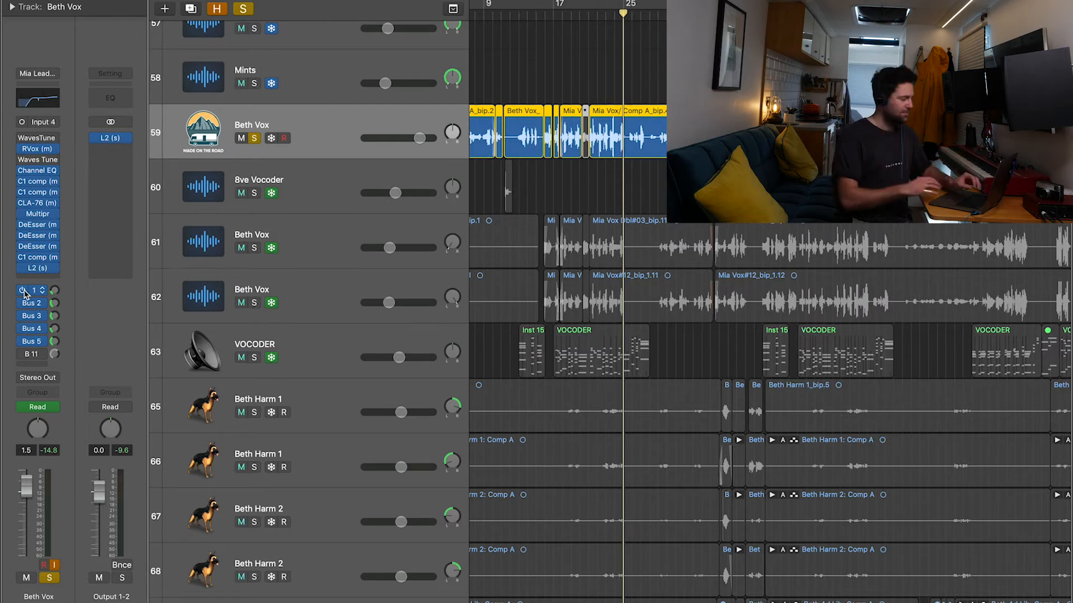
left_click_drag(21, 290, 21, 341)
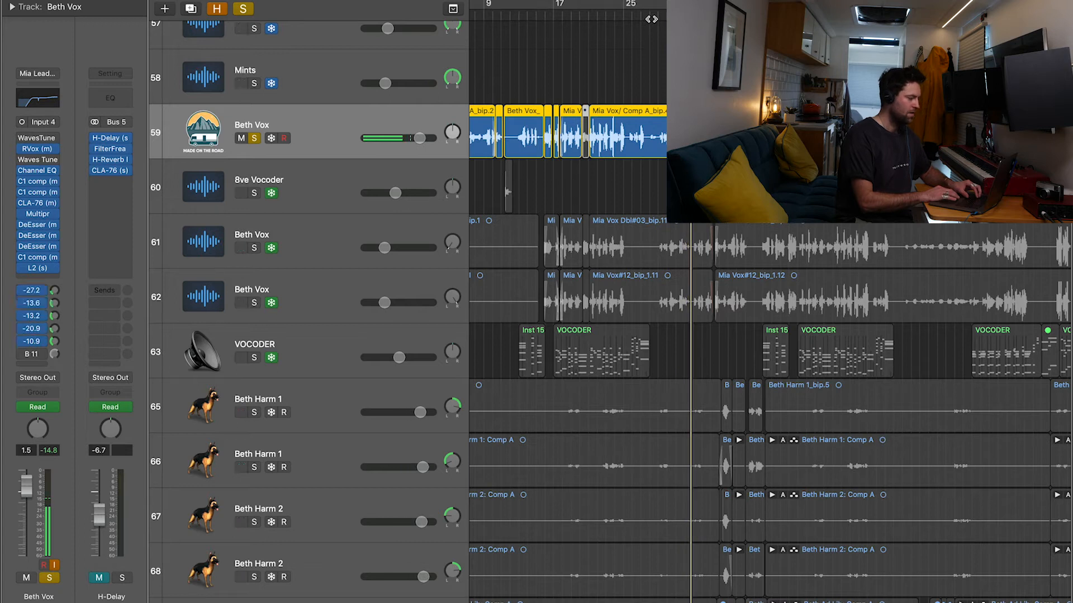
left_click(657, 14)
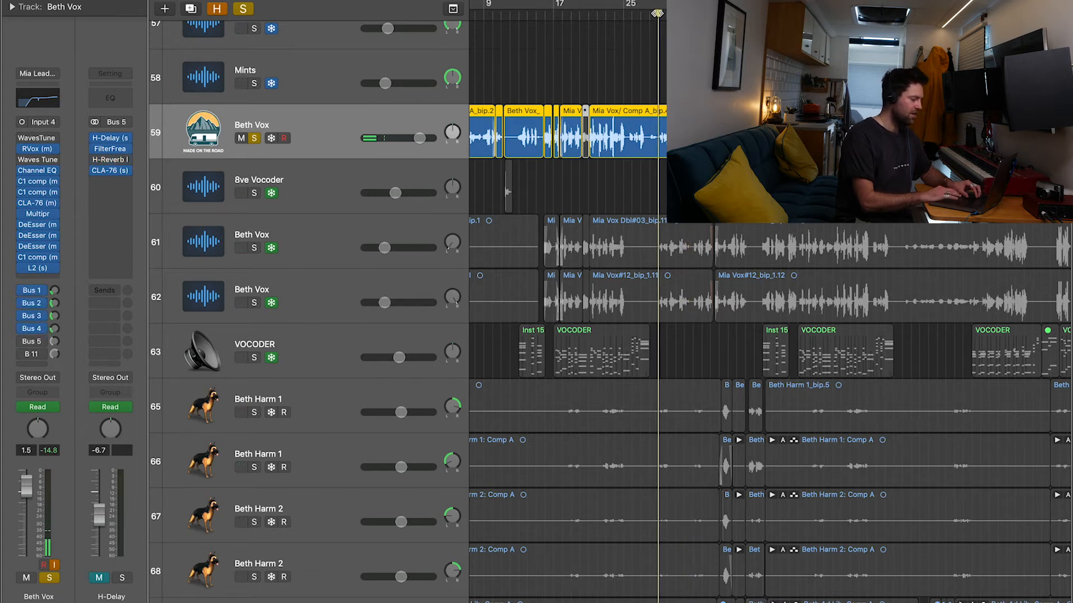
key("space")
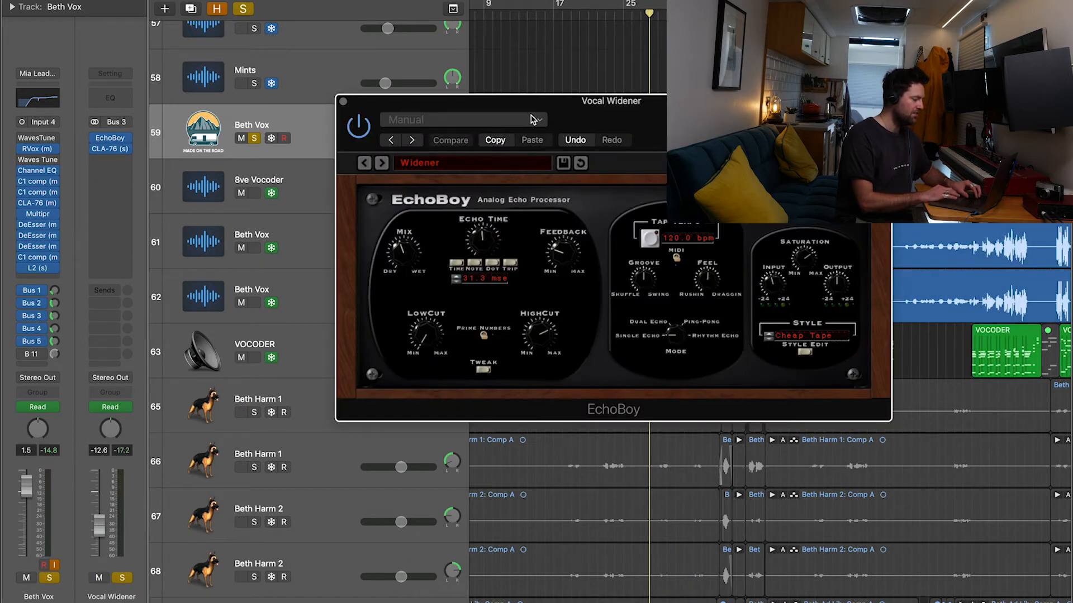
- Examine the Vocal category of EchoBoy presets on the Vocal Widener channel, keep the Widener preset and close the plug-in
left_click_drag(580, 99, 517, 33)
left_click(390, 98)
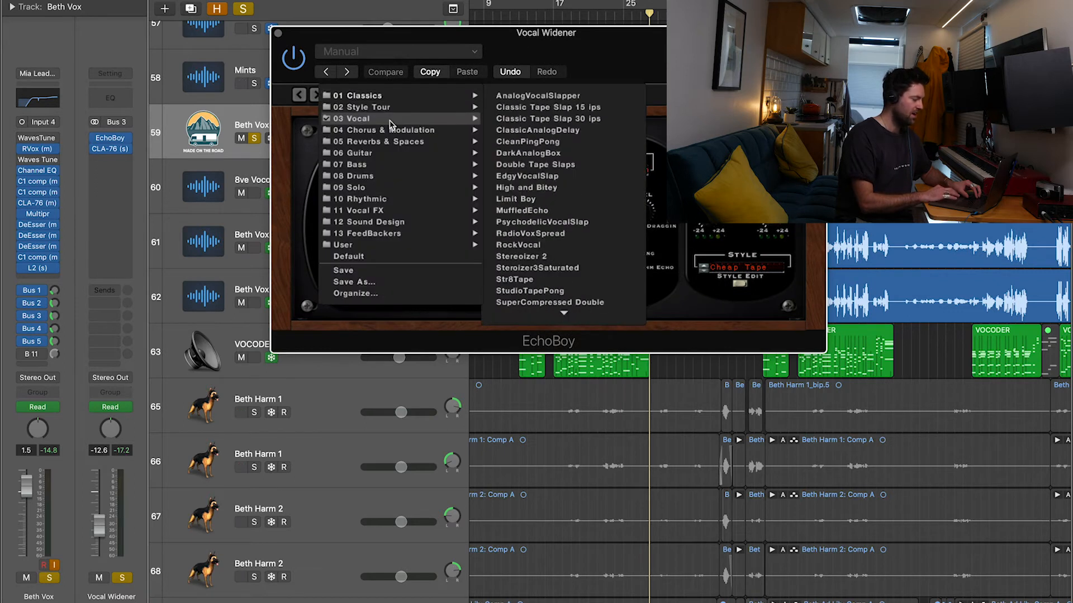
mouse_move(391, 130)
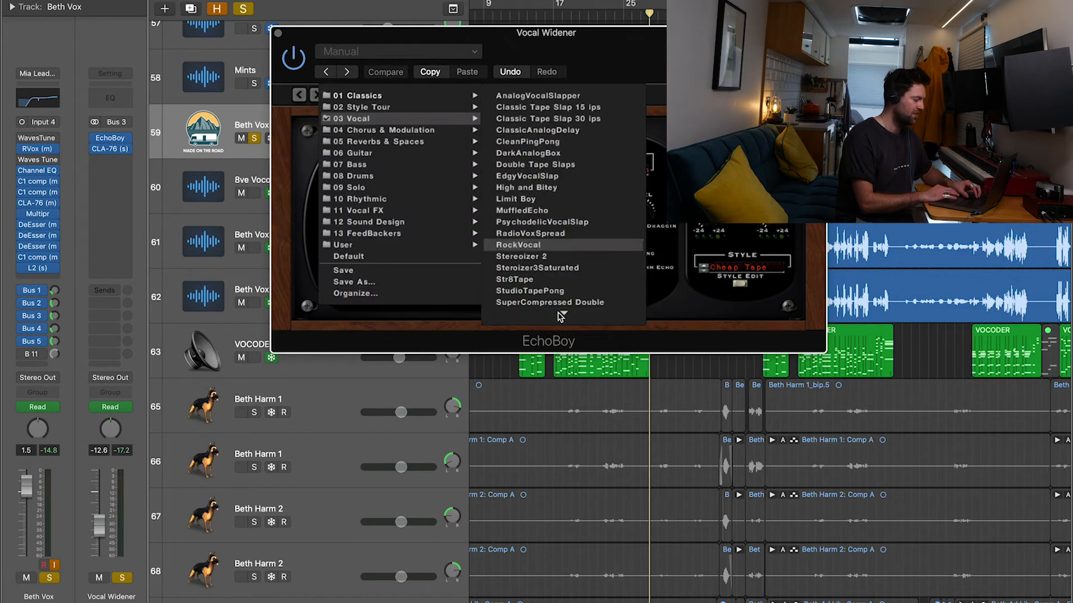
mouse_move(560, 318)
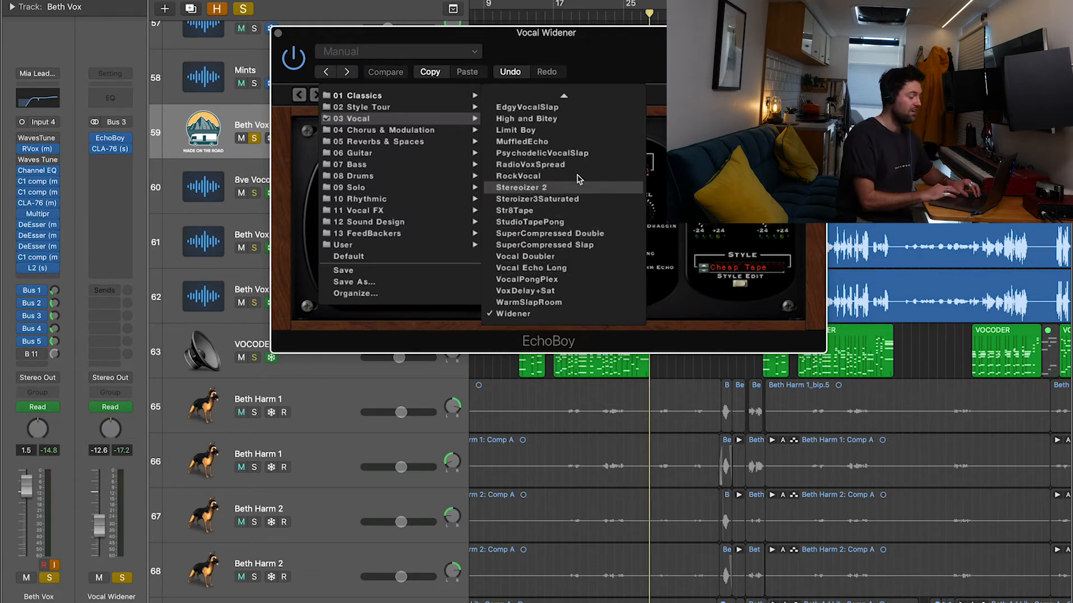
left_click(666, 87)
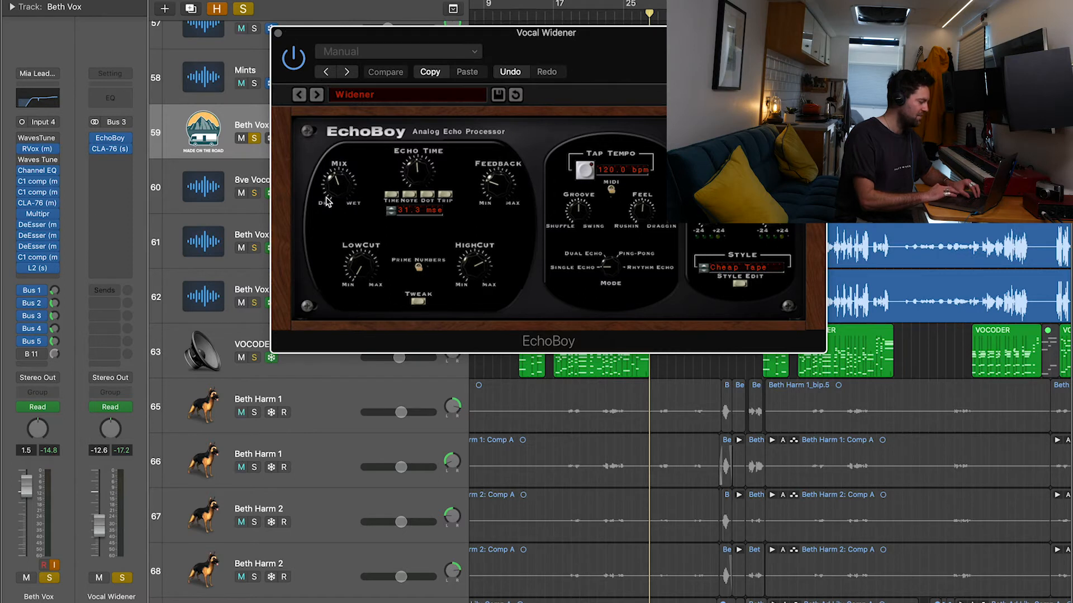
left_click(277, 34)
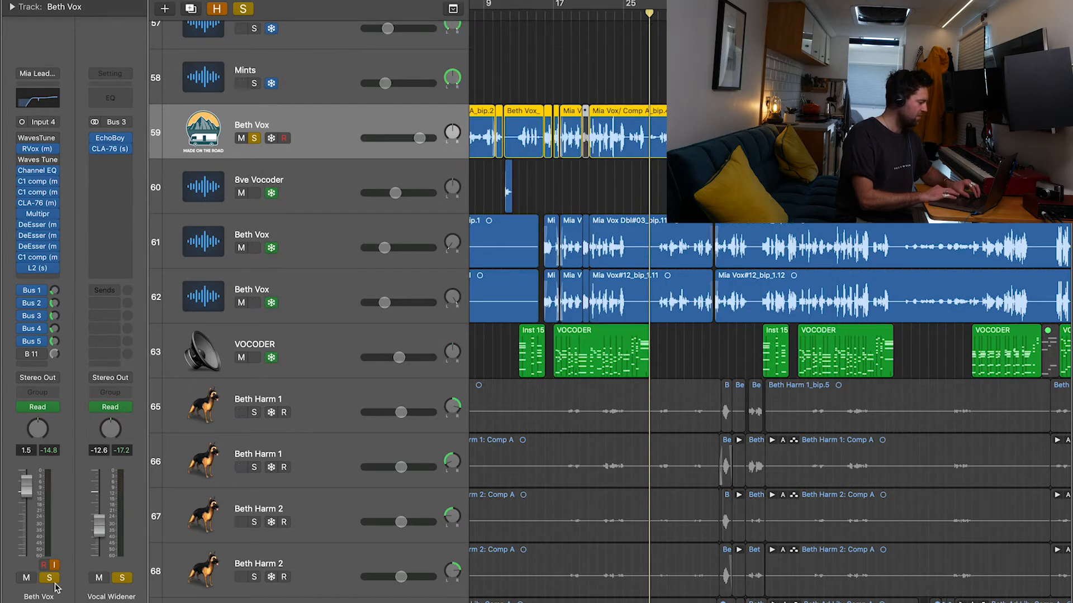
- Unsolo the lead vocal and play the soloed Vocal Widener channel alone from about bar 28
key("s")
left_click(655, 17)
key("space")
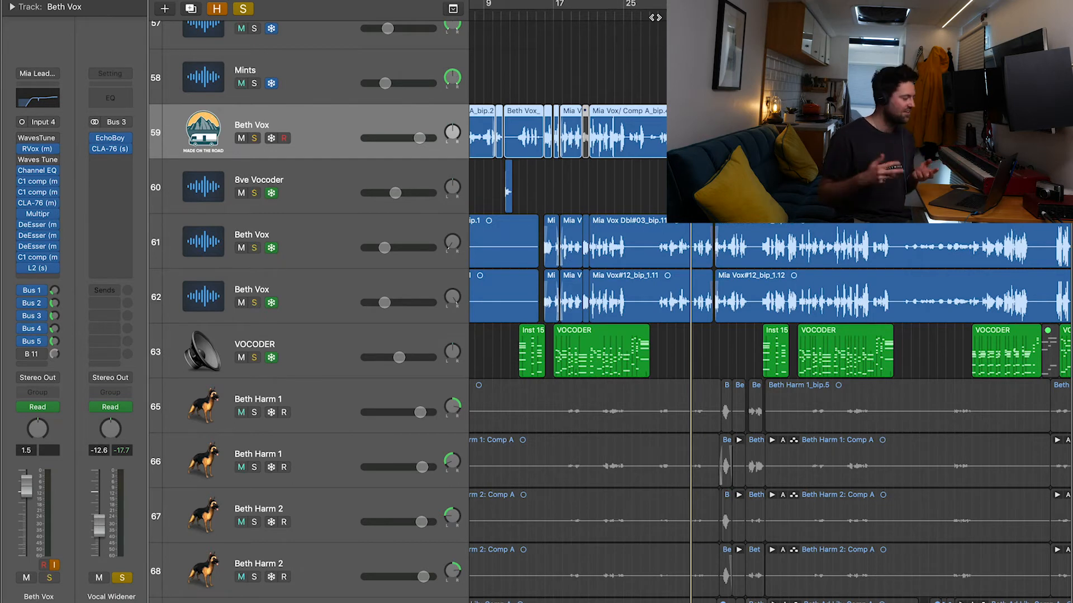
- Solo the lead vocal again, show its Bus 2 Large Hall reverb channel and play the passage from about bar 29
left_click(666, 16)
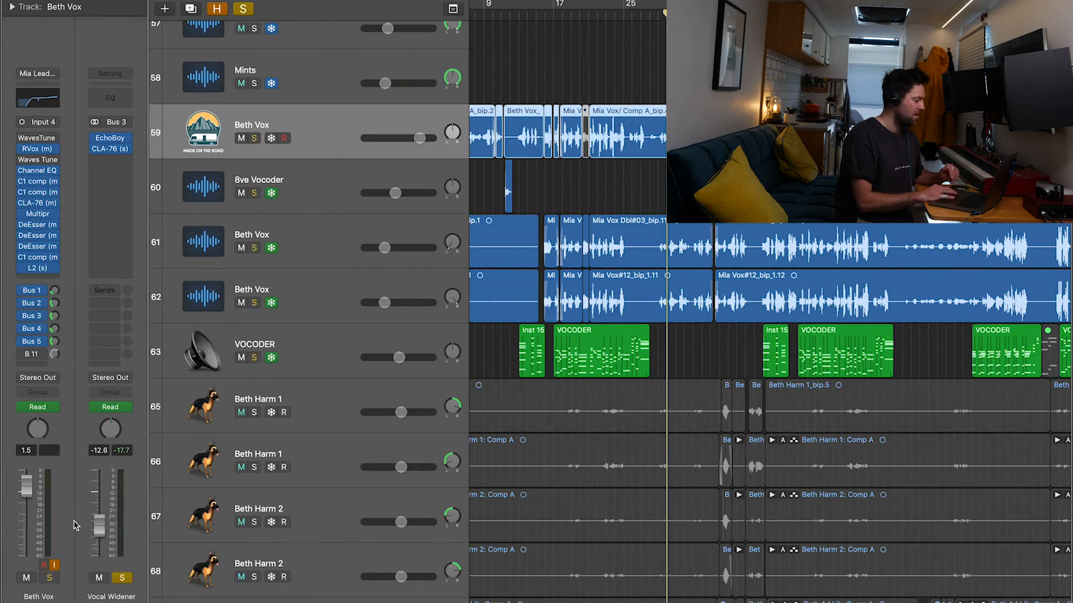
left_click(49, 578)
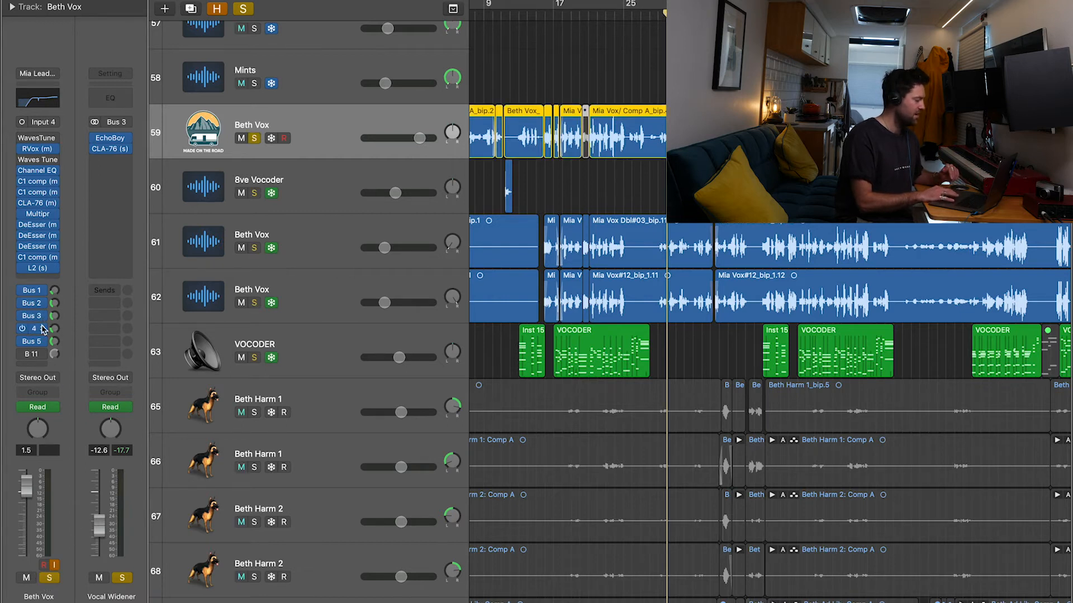
left_click(31, 303)
key("space")
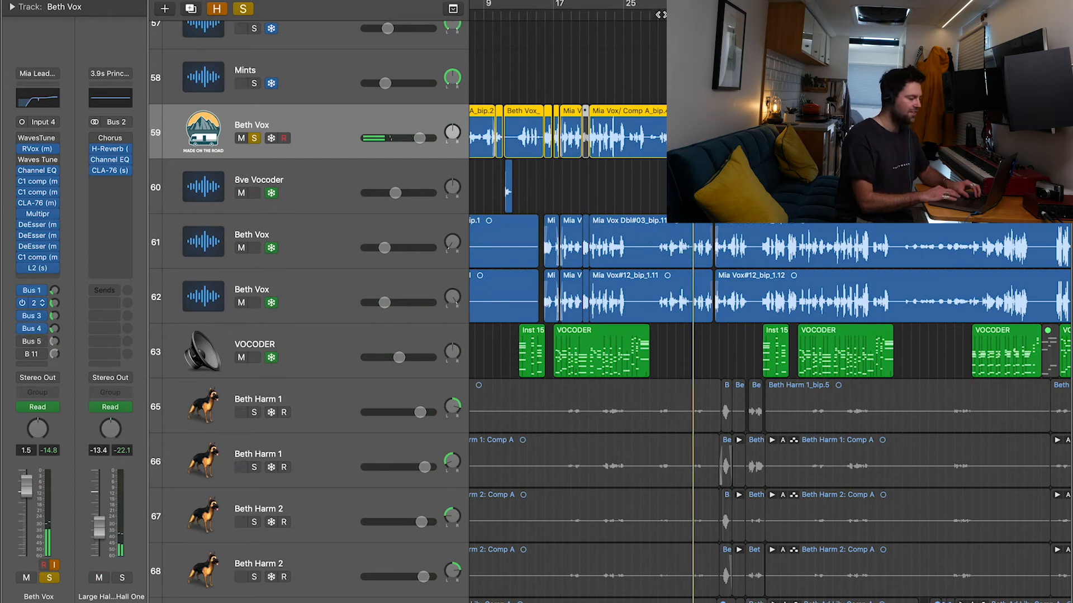
left_click(660, 14)
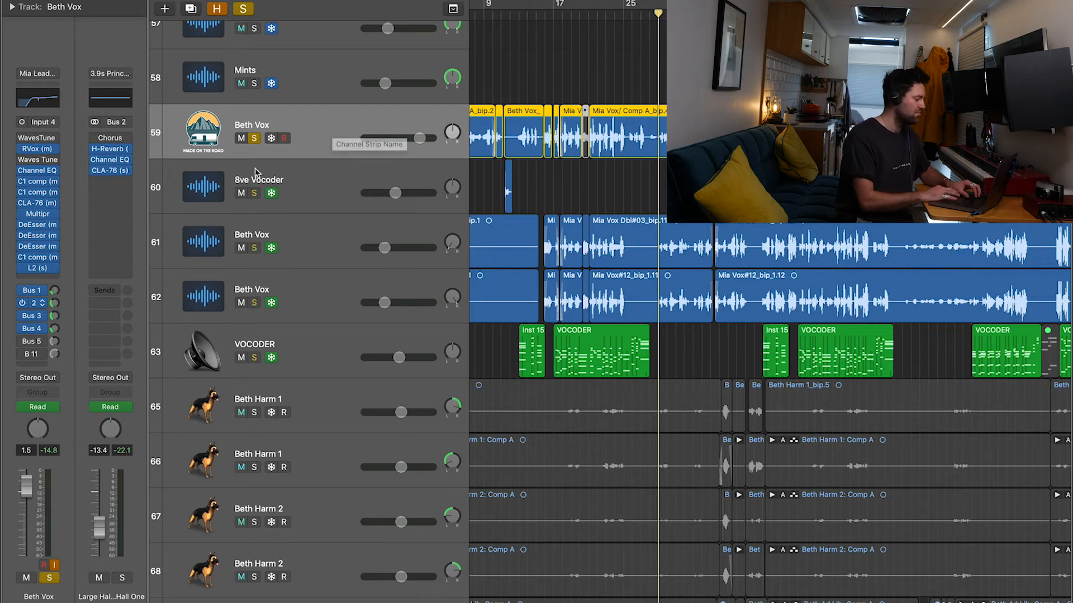
- Show the Bus 4 Echo channel from the lead vocal's sends, unmute it and solo it
left_click(32, 315)
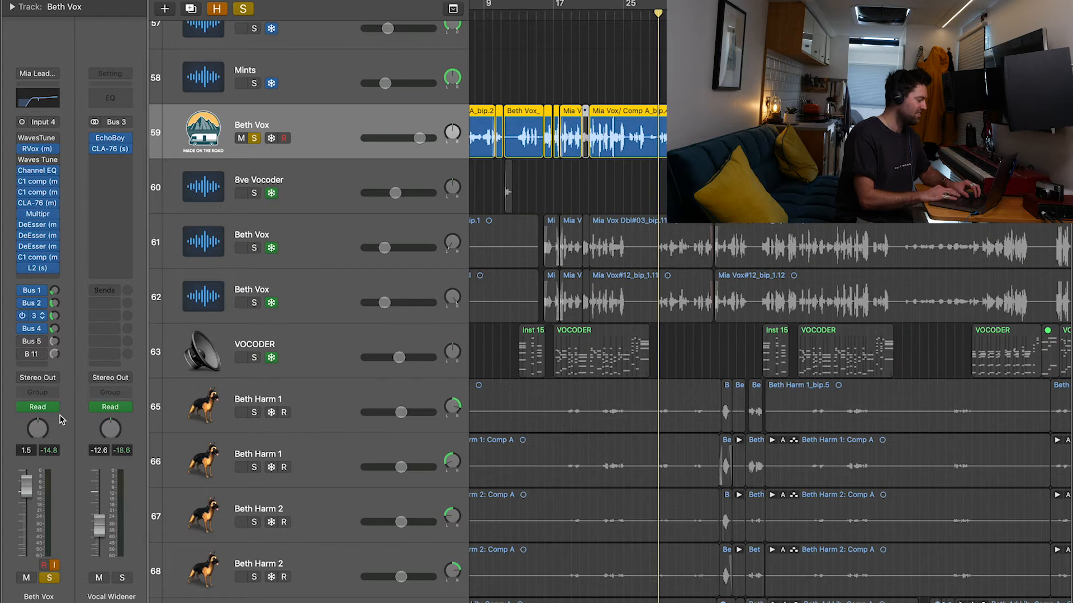
left_click(32, 329)
left_click(141, 417)
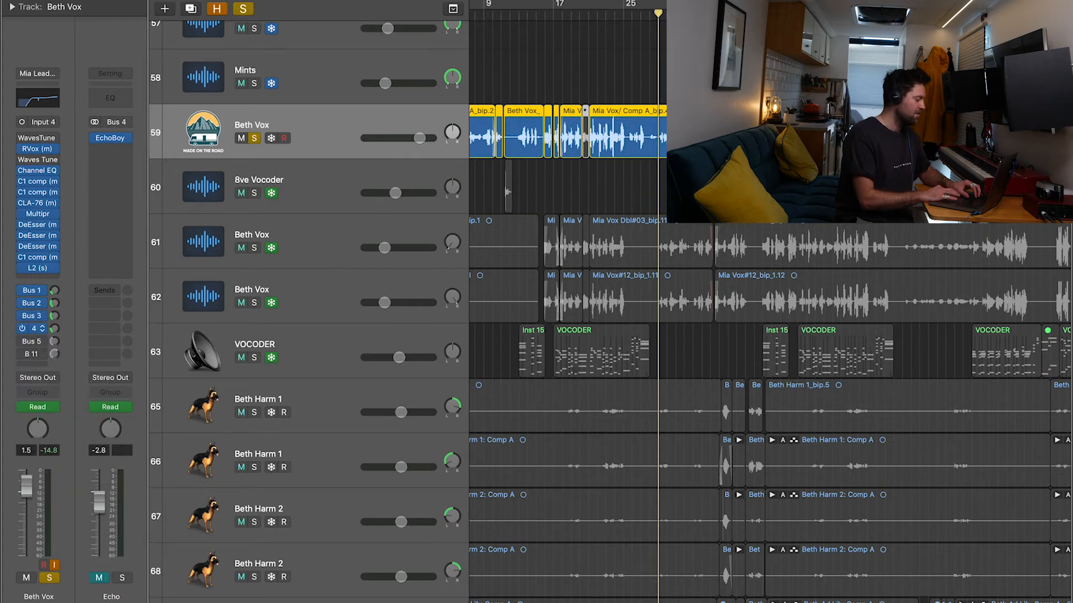
left_click(99, 578)
left_click(115, 578)
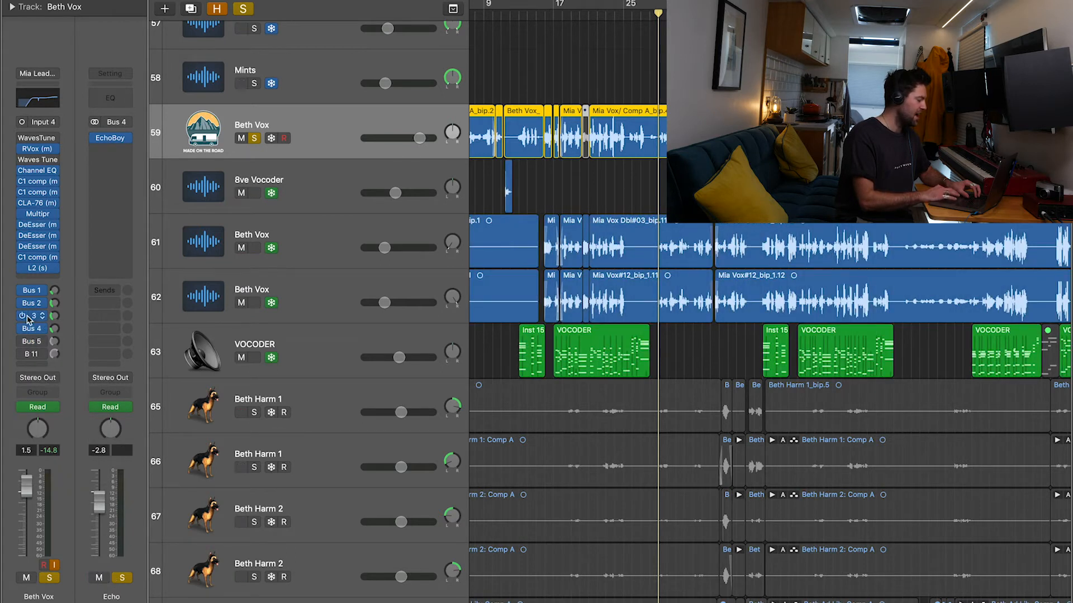
- Play the soloed Bus 2 Large Hall channel, toggle its H-Reverb bypass, and return the playhead to about bar 28
left_click(32, 303)
left_click(140, 525)
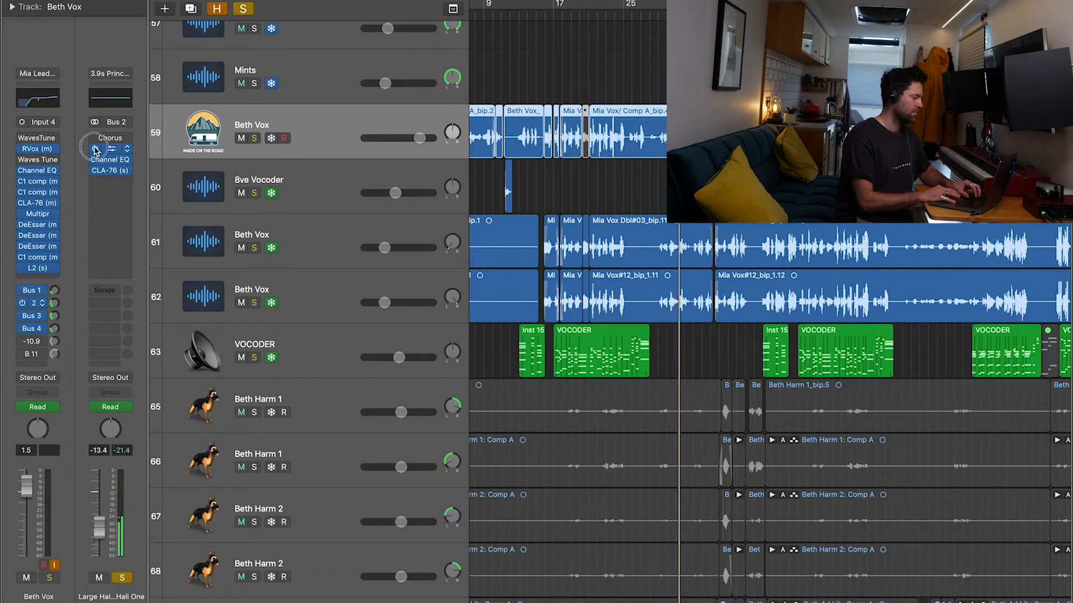
left_click(95, 149)
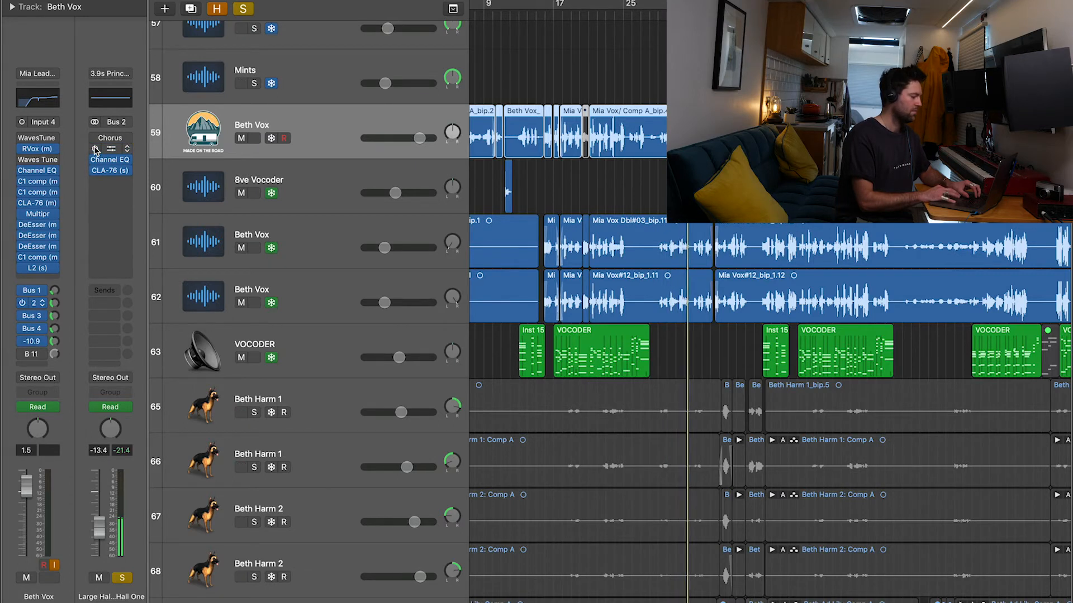
left_click(95, 148)
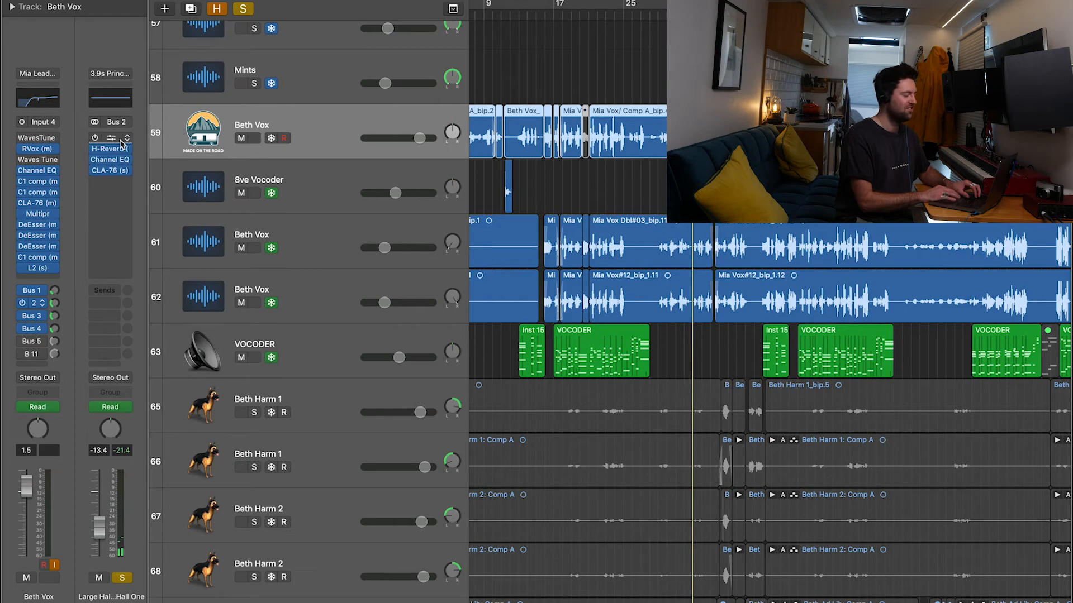
left_click(659, 14)
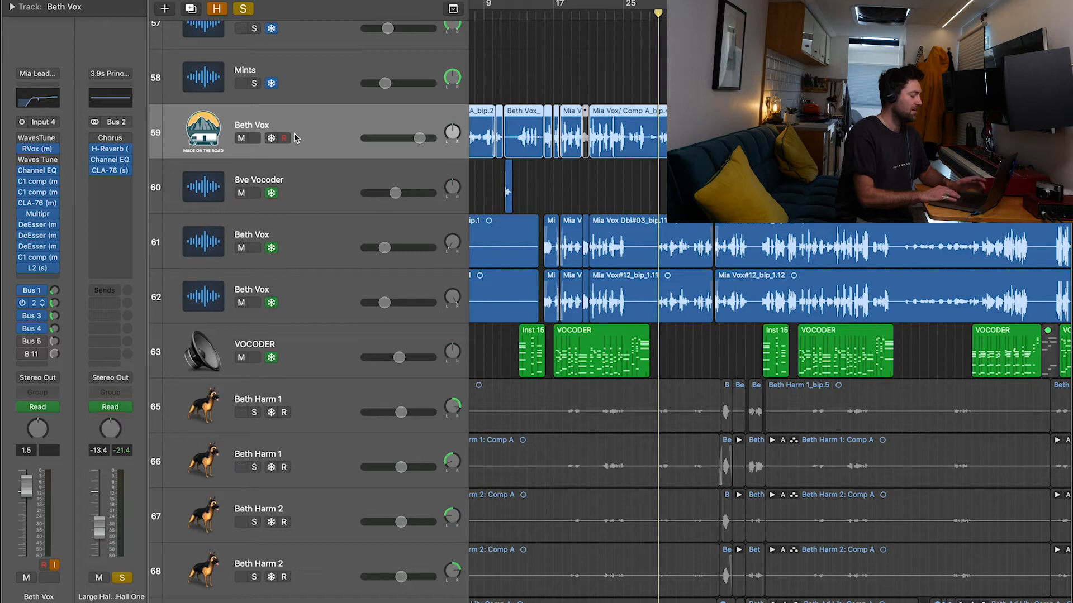
- Clear all solos, solo the lead vocal track and set the playhead to about bar 28
left_click(243, 9)
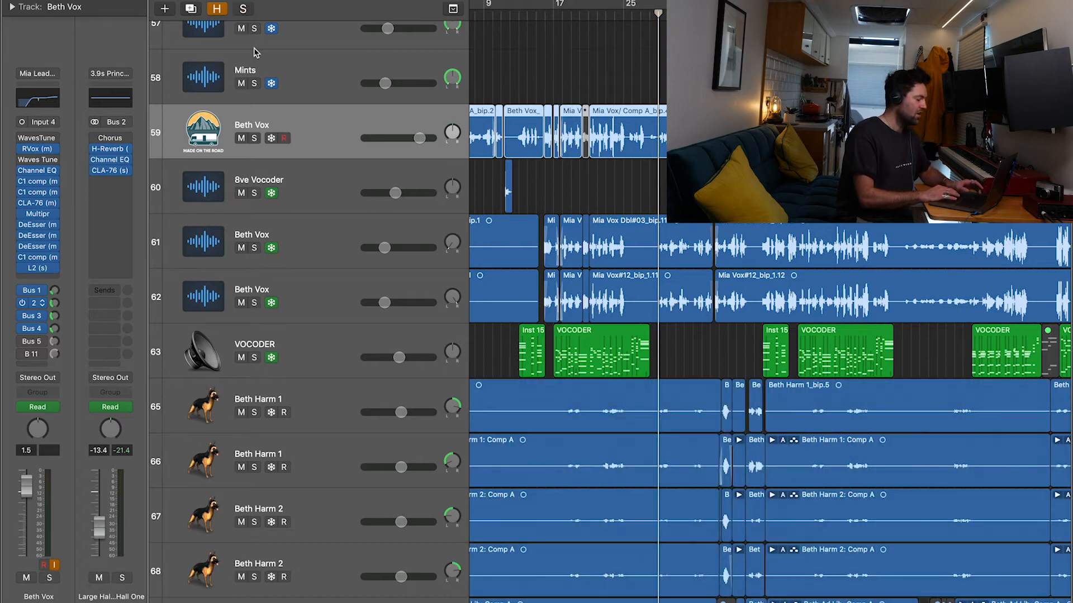
left_click(254, 138)
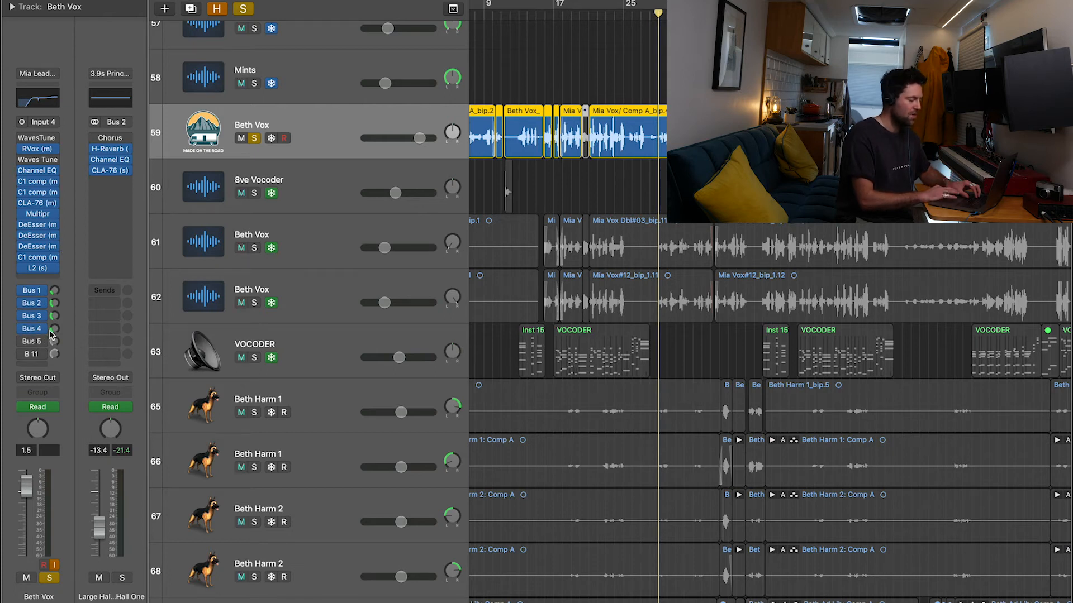
key("super+Right")
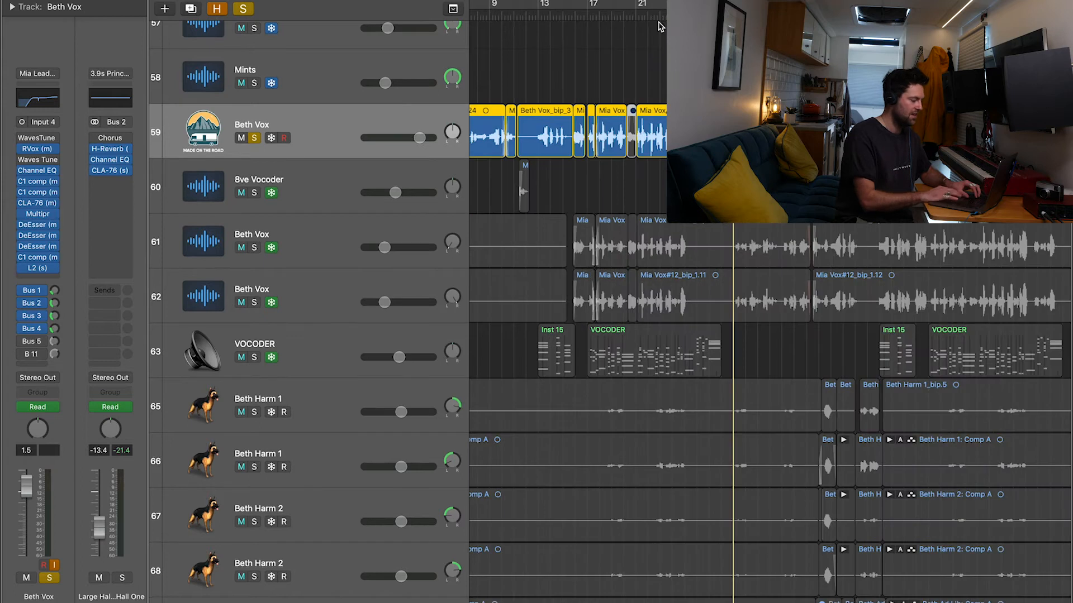
scroll(659, 24, "right", 2)
key("super+Right")
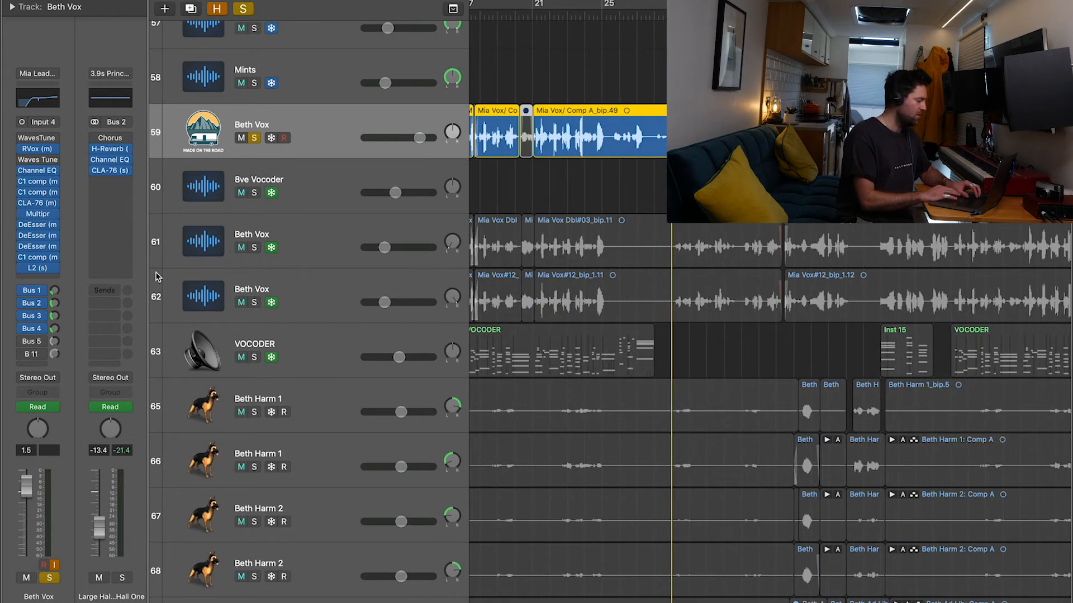
left_click(654, 17)
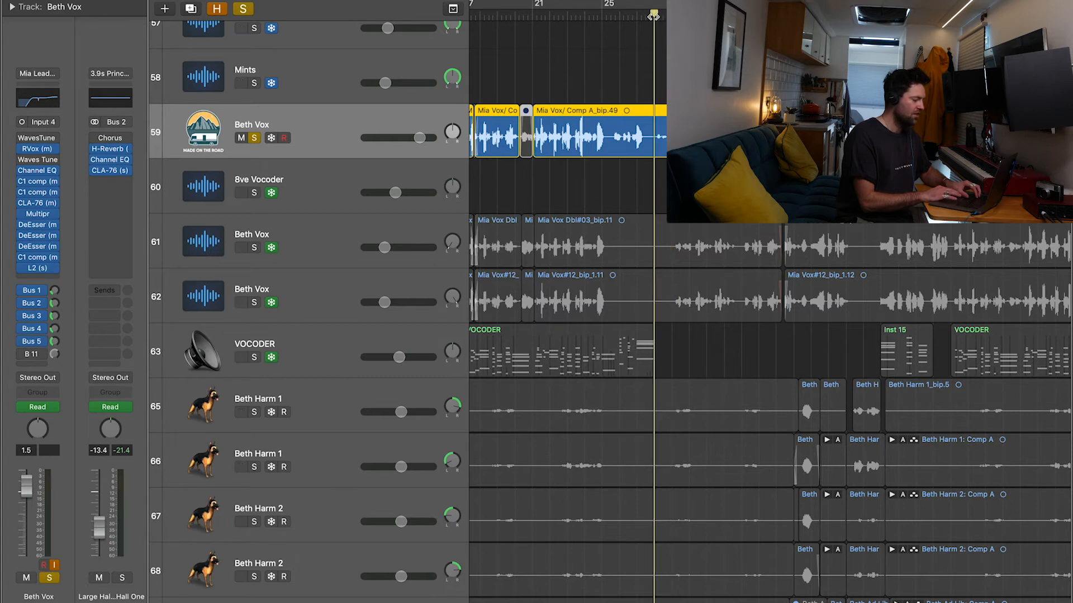
- Show the lead vocal's Bus 1 Small Room chamber channel, solo it in place of the vocal and play the passage
left_click(35, 296)
left_click(114, 436)
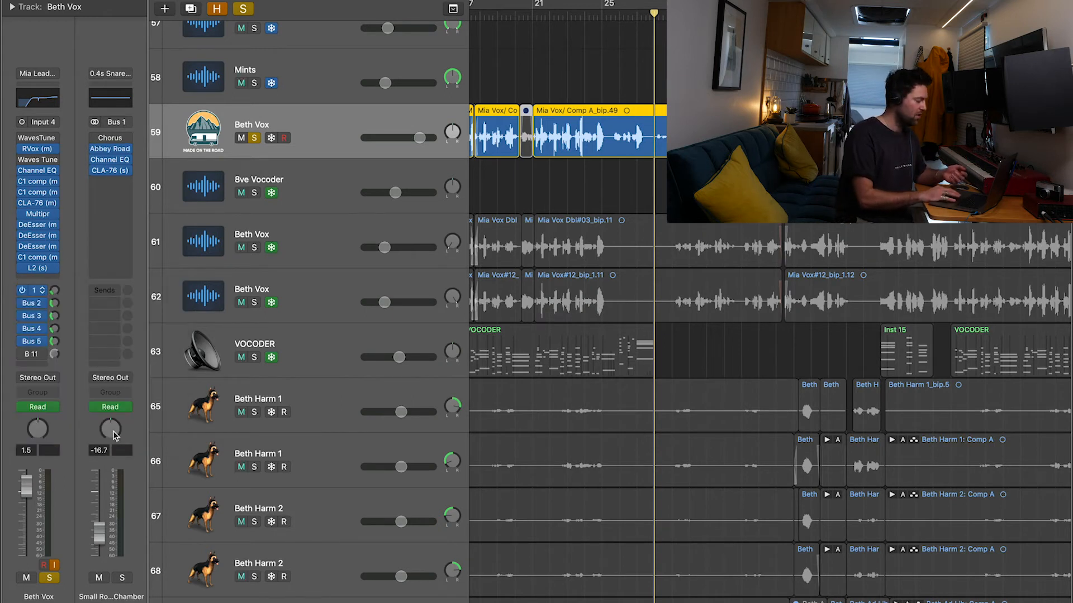
left_click(121, 580)
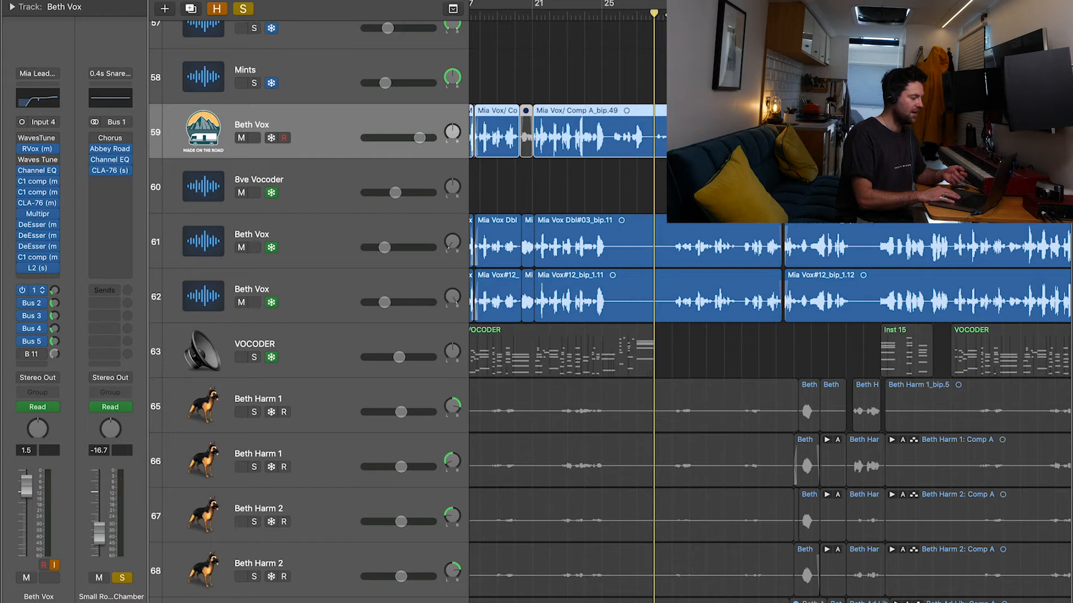
key("space")
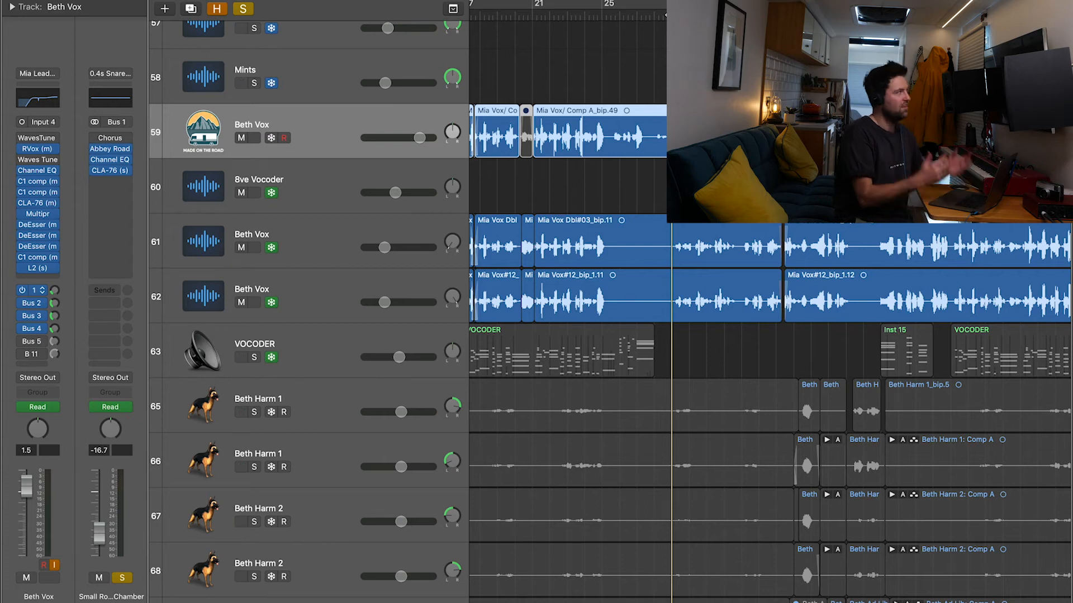
key("space")
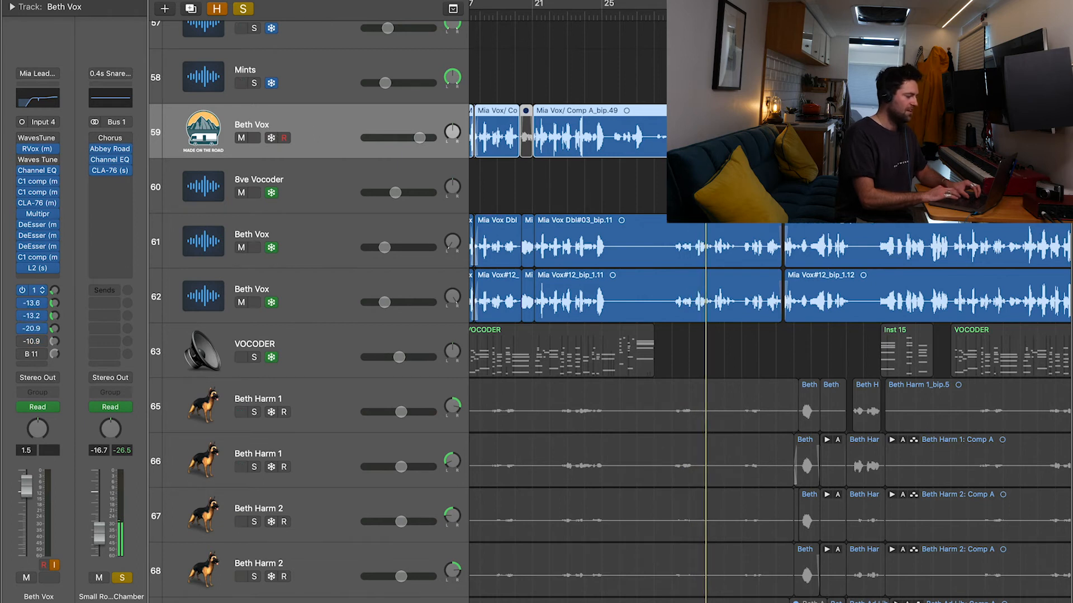
- Stop playback, examine the Abbey Road Plates reverb on the Small Room channel and close the plug-in
key("space")
left_click(112, 147)
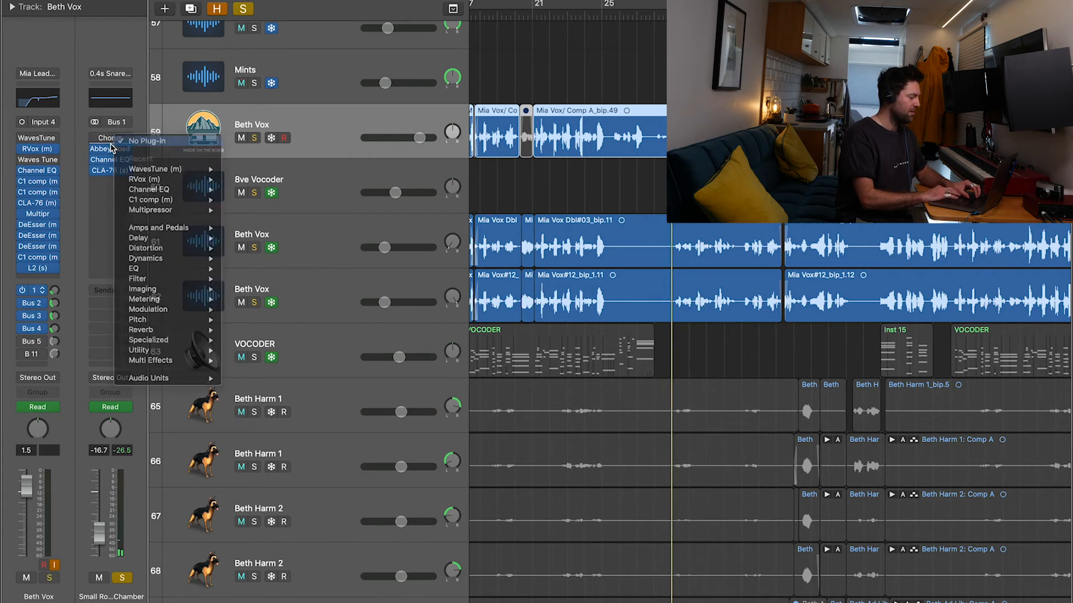
key("Escape")
left_click(103, 149)
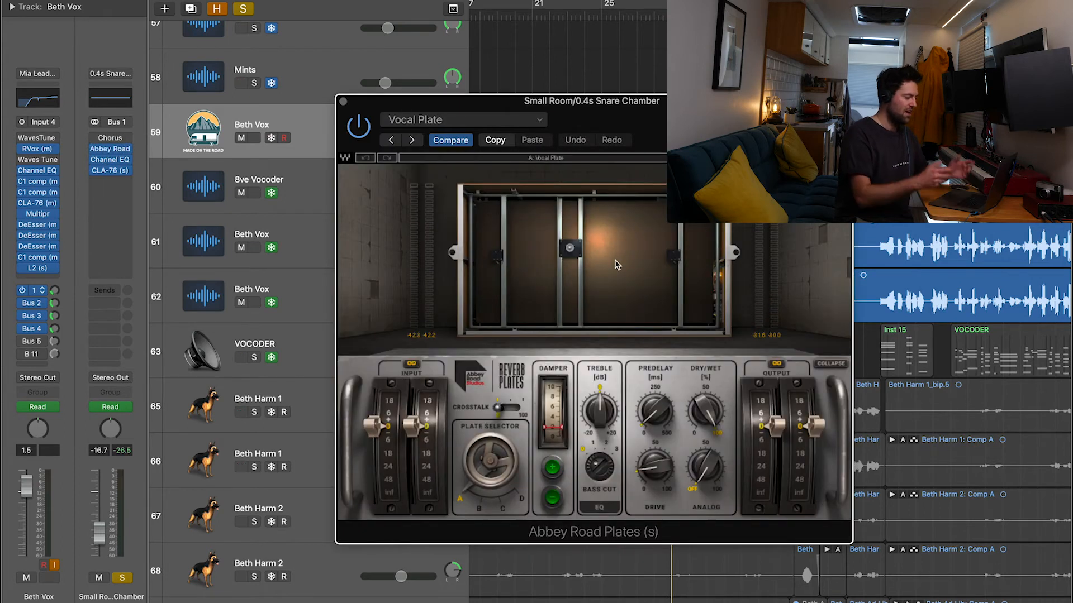
left_click(343, 102)
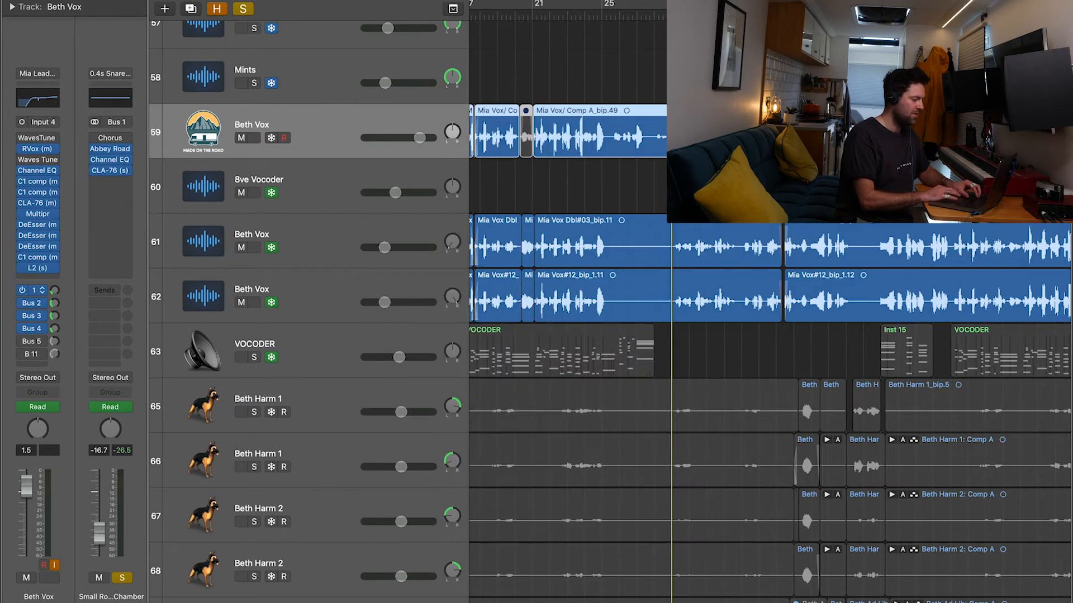
- Solo the Bus 2 Large Hall channel, unsolo the Bus 1 Small Room channel and play the hall reverb alone
left_click(33, 303)
left_click(70, 281)
left_click(122, 579)
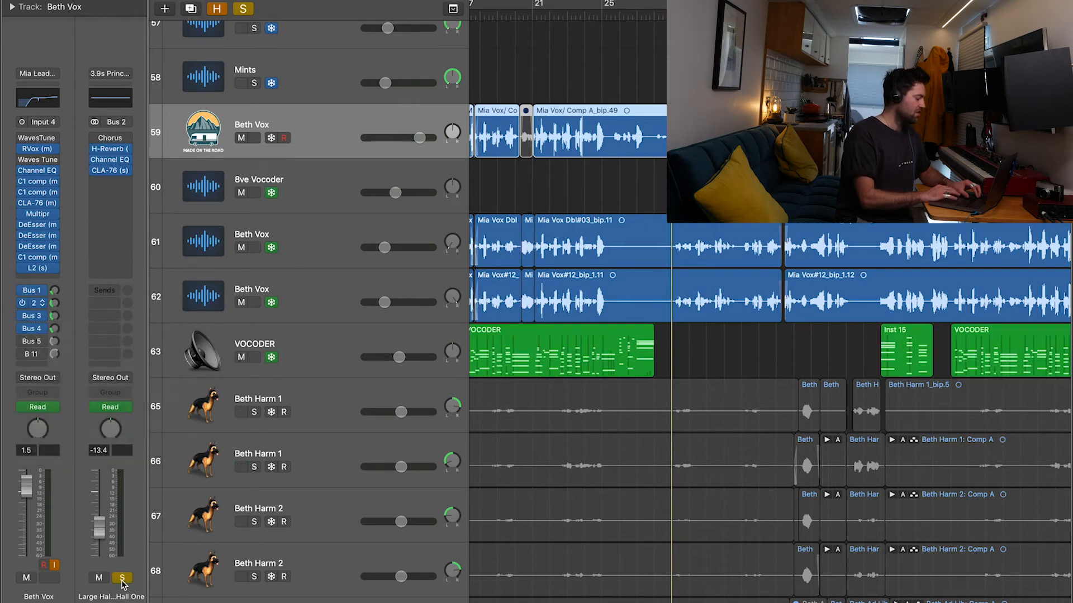
left_click(33, 290)
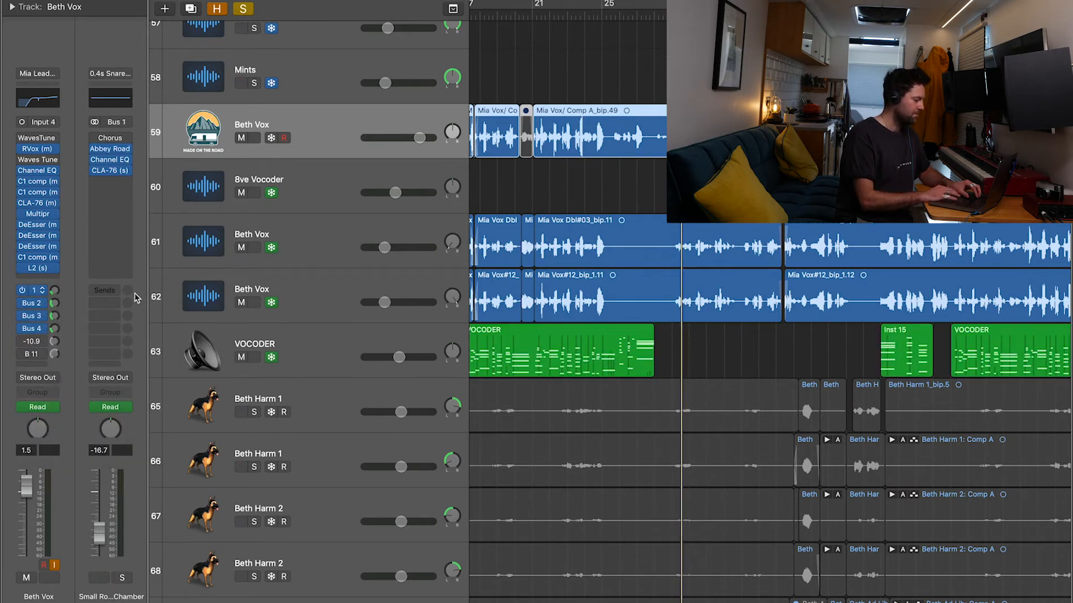
left_click(35, 303)
left_click(72, 280)
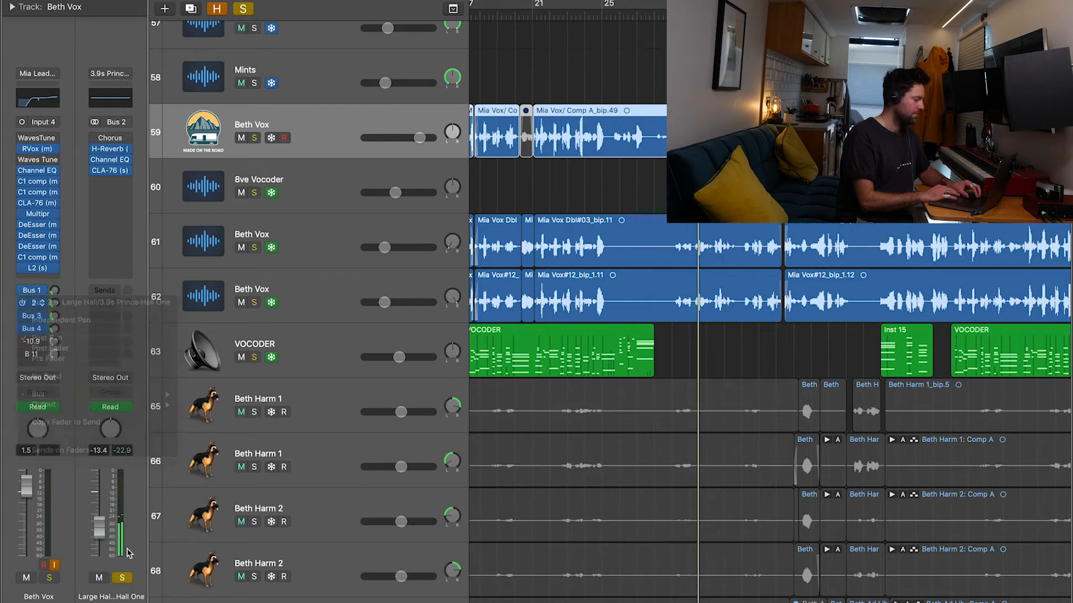
- Examine the H-Reverb settings and preset on the Large Hall channel, then close the plug-in
left_click(110, 148)
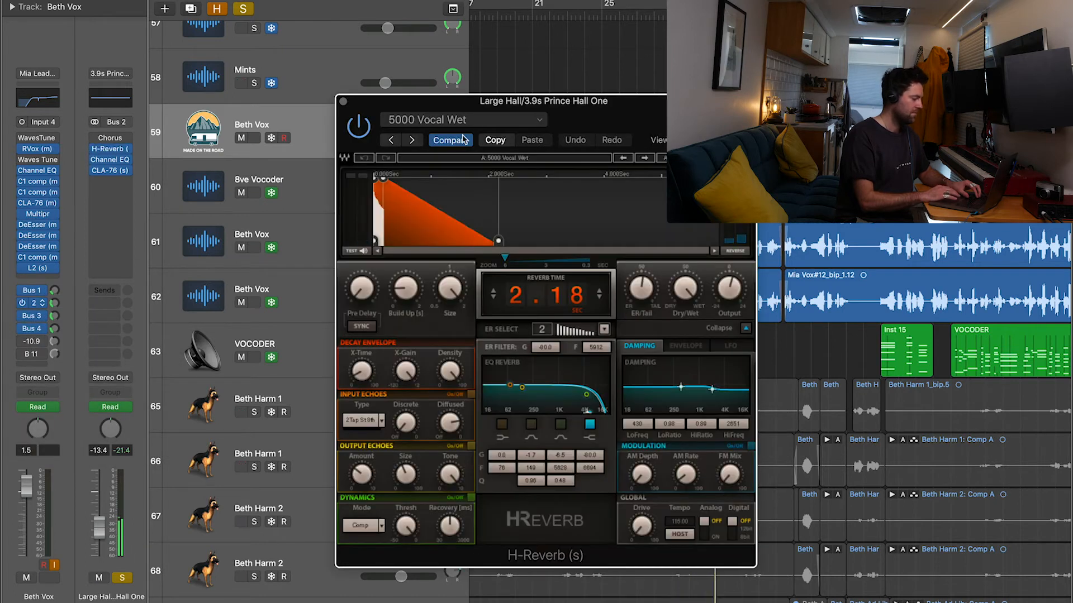
left_click(343, 102)
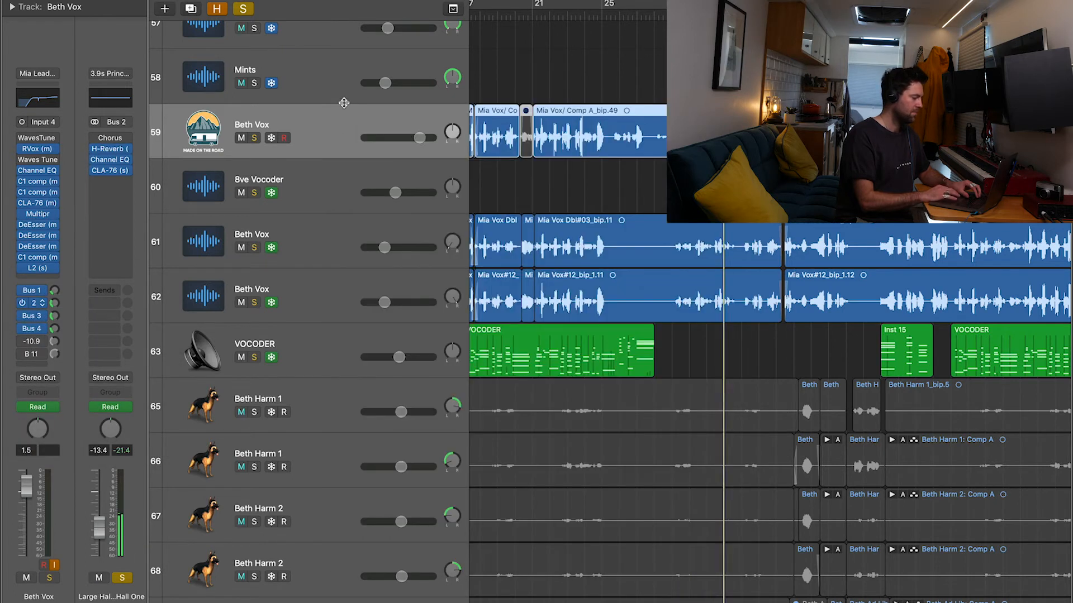
left_click(111, 151)
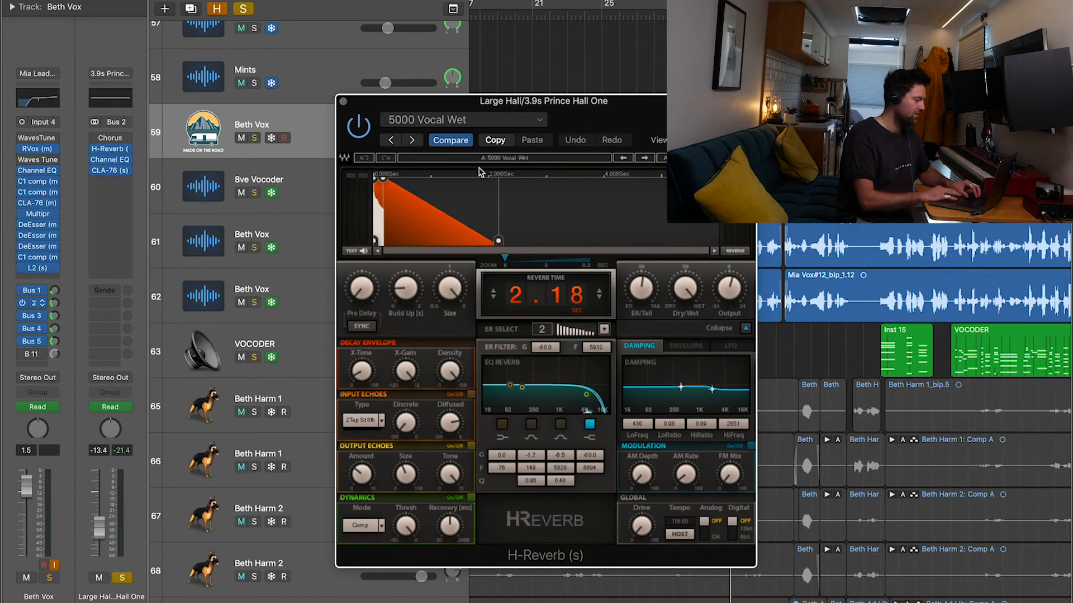
left_click(343, 101)
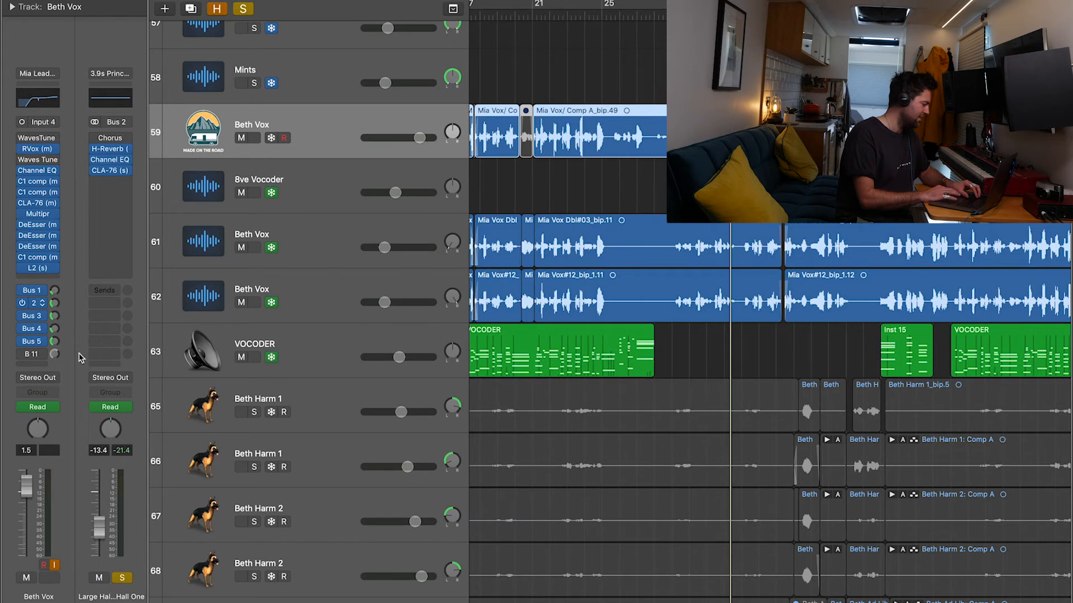
- Show the Bus 3 Vocal Widener channel, look at its EchoBoy settings and close the plug-in
left_click(32, 316)
left_click(137, 238)
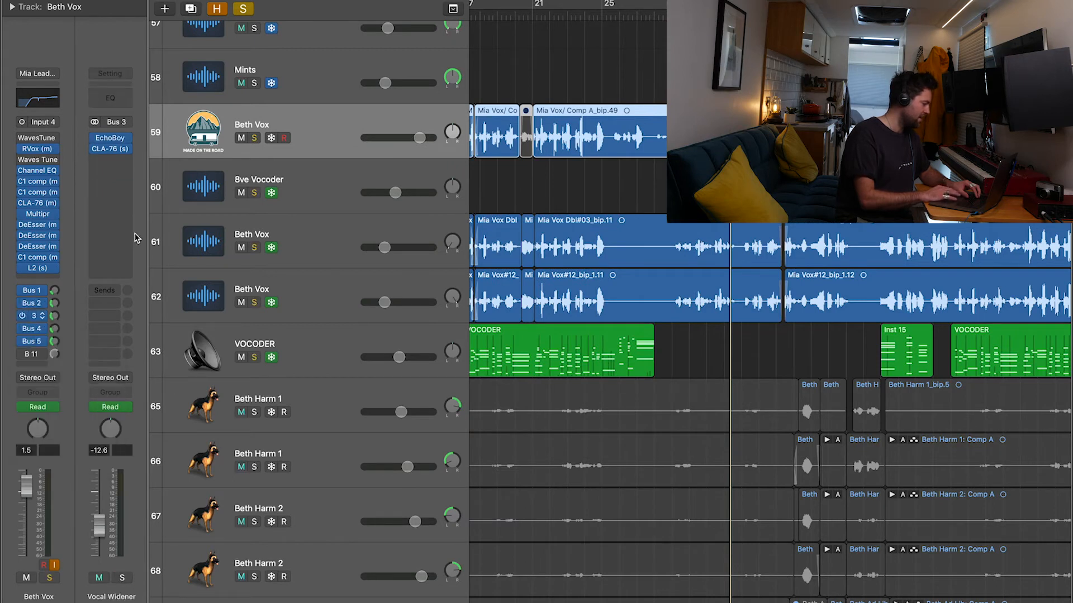
left_click(110, 137)
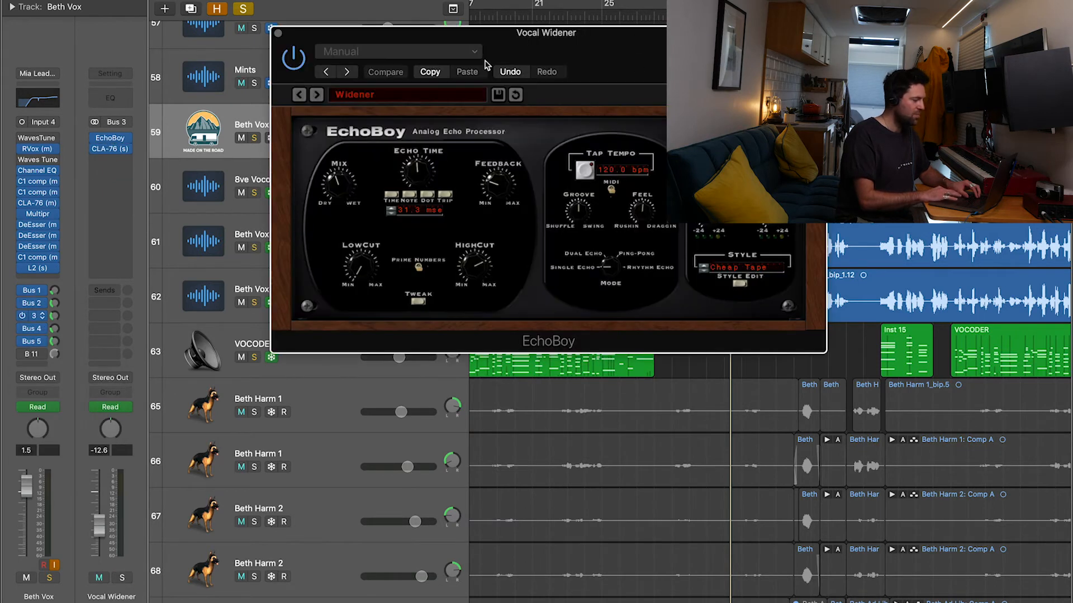
left_click(280, 36)
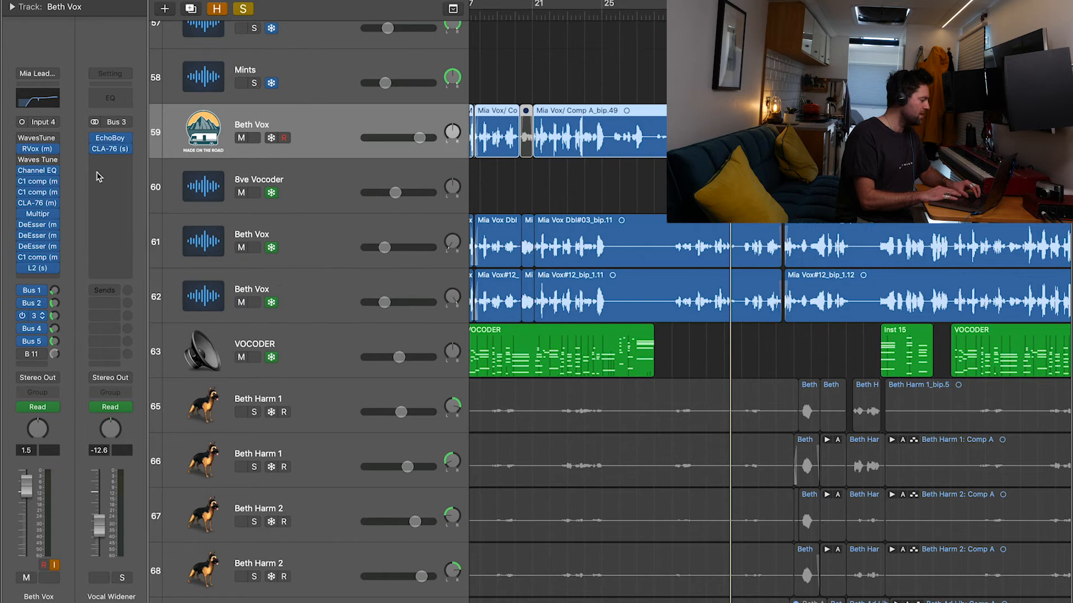
- Look through the lead vocal's Bus 4 and Bus 5 H-Delay send channels
left_click(32, 328)
left_click(77, 247)
left_click(39, 343)
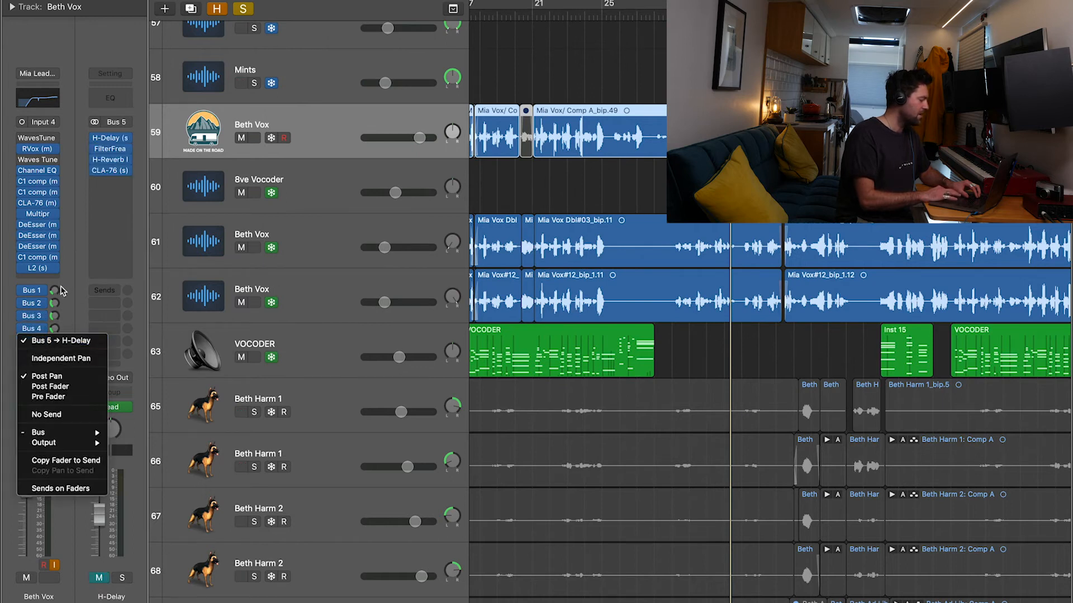
left_click(70, 274)
key("space")
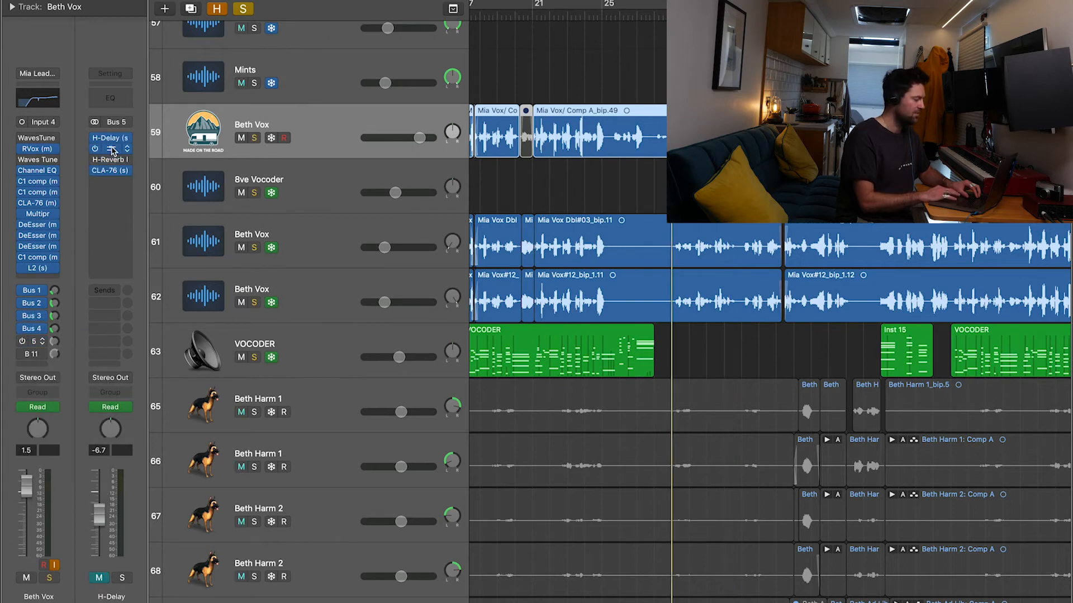
- Clear all solos, solo the lead vocal track and play its passage alone, then stop playback
left_click(246, 11)
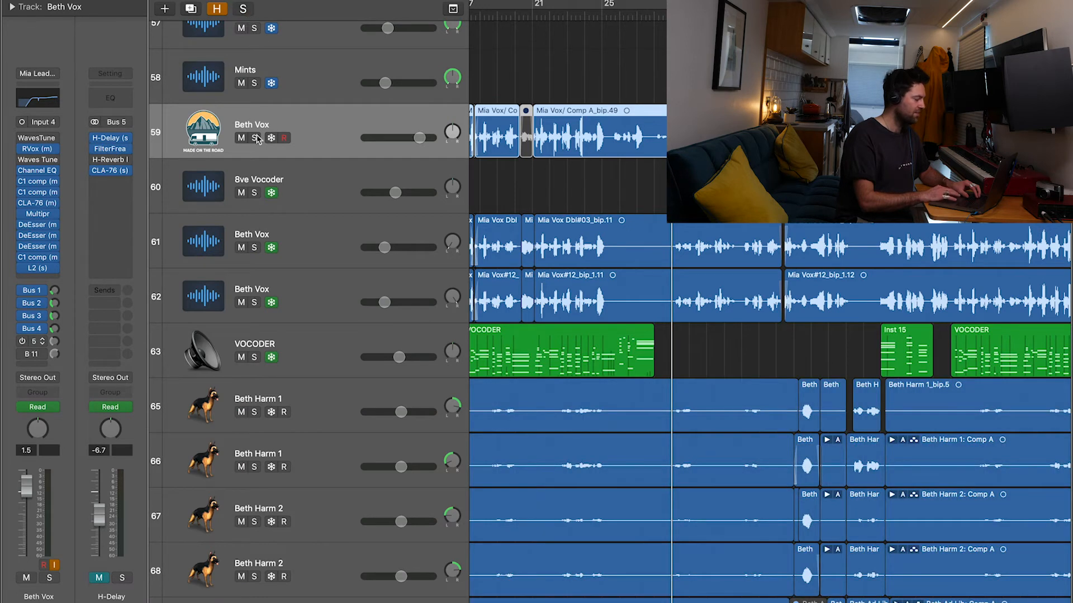
left_click(256, 138)
key("space")
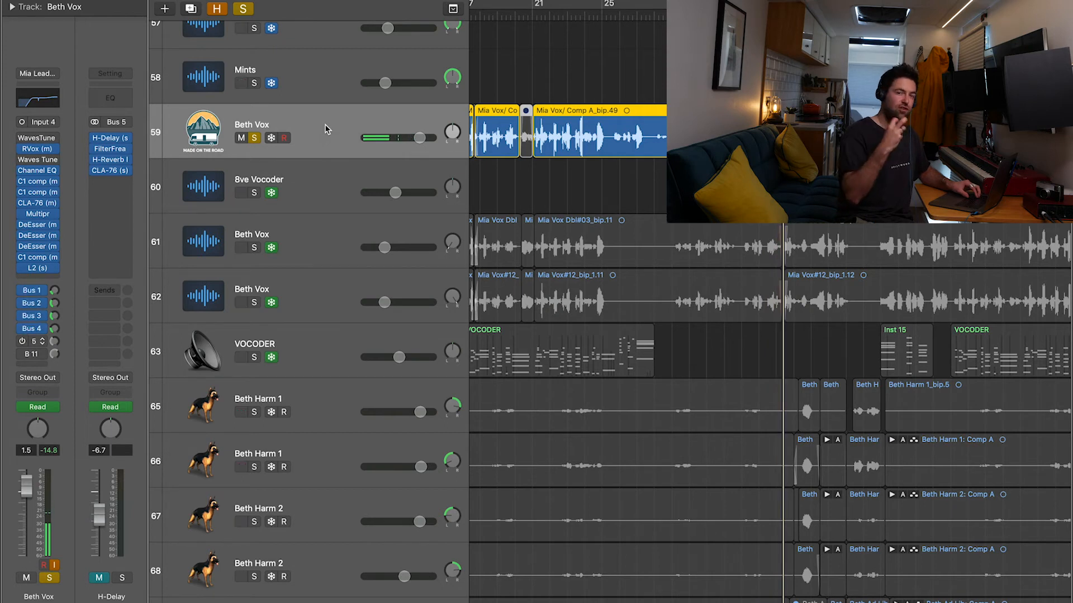
key("space")
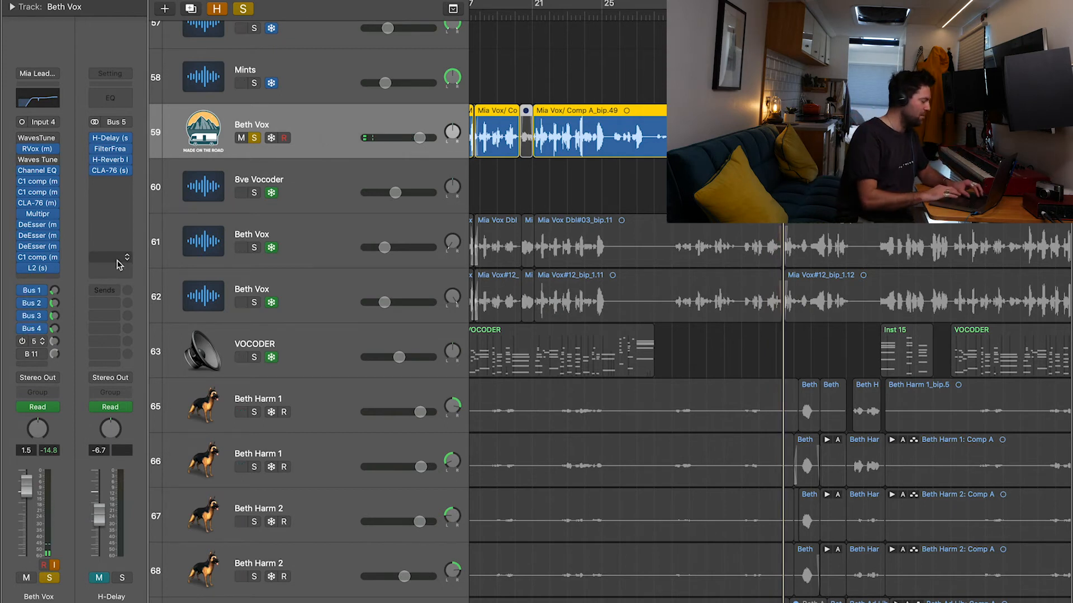
- Show the Bus 3 Vocal Widener channel from the lead vocal's sends again
left_click(32, 316)
left_click(63, 281)
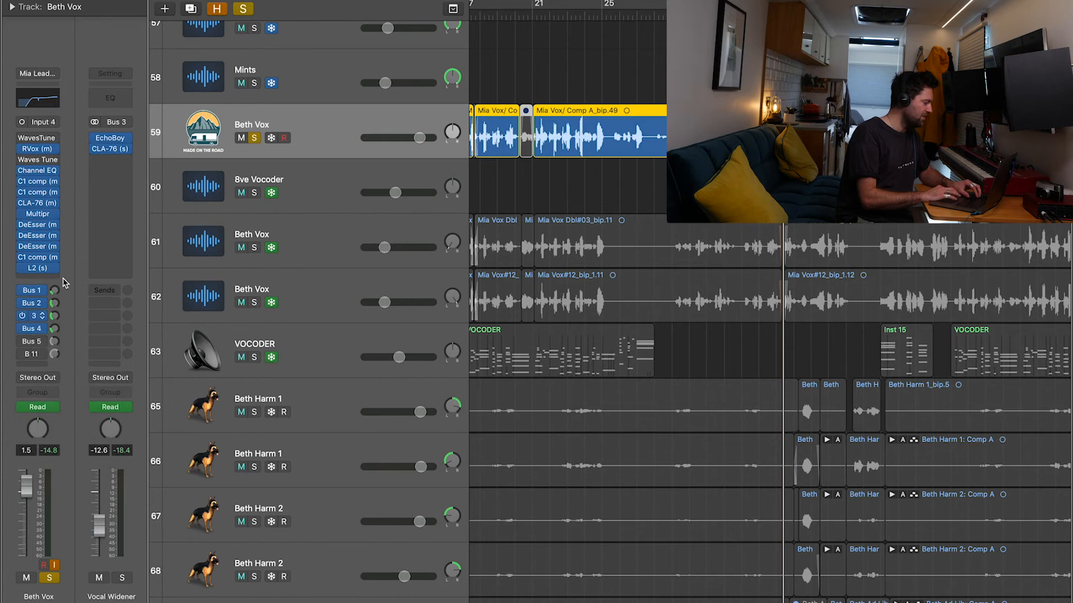
left_click(31, 315)
left_click(70, 283)
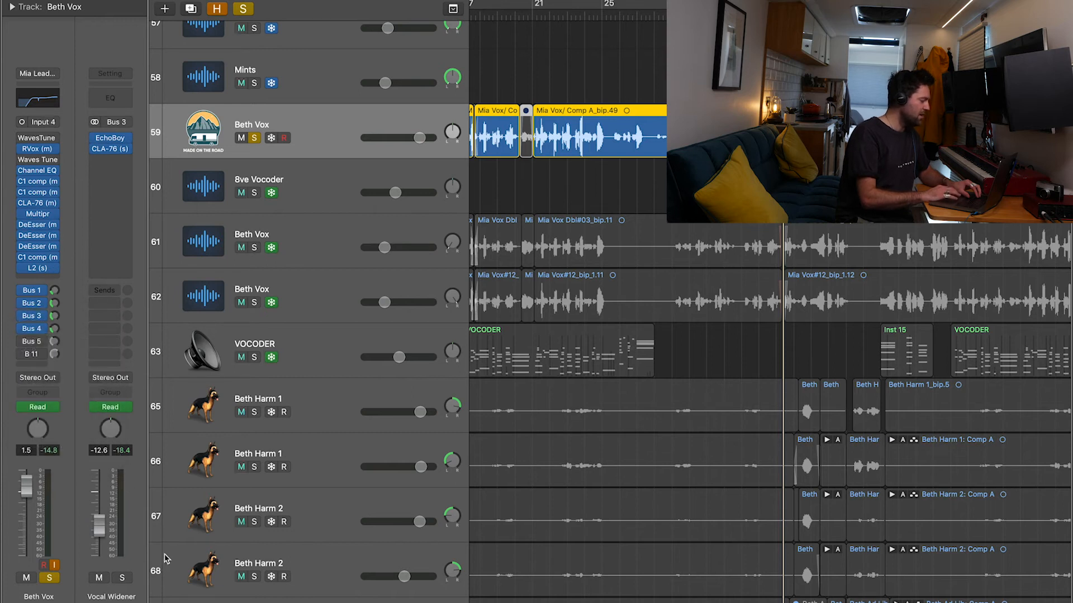
- Show the lead vocal's Bus 4 Echo channel and solo it to hear the echo alone
left_click(35, 329)
left_click(70, 283)
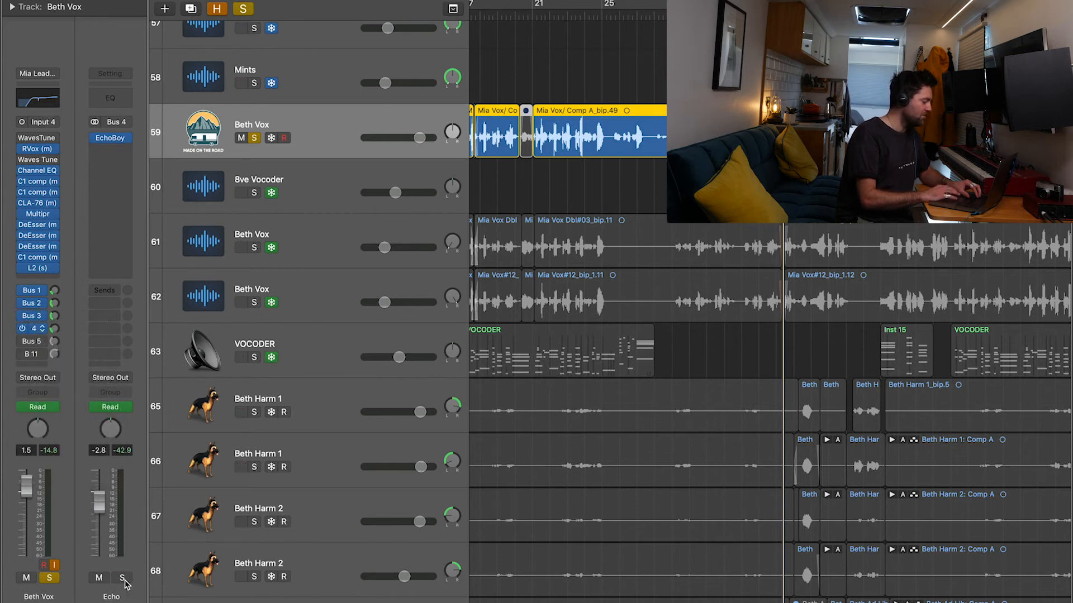
left_click(123, 579)
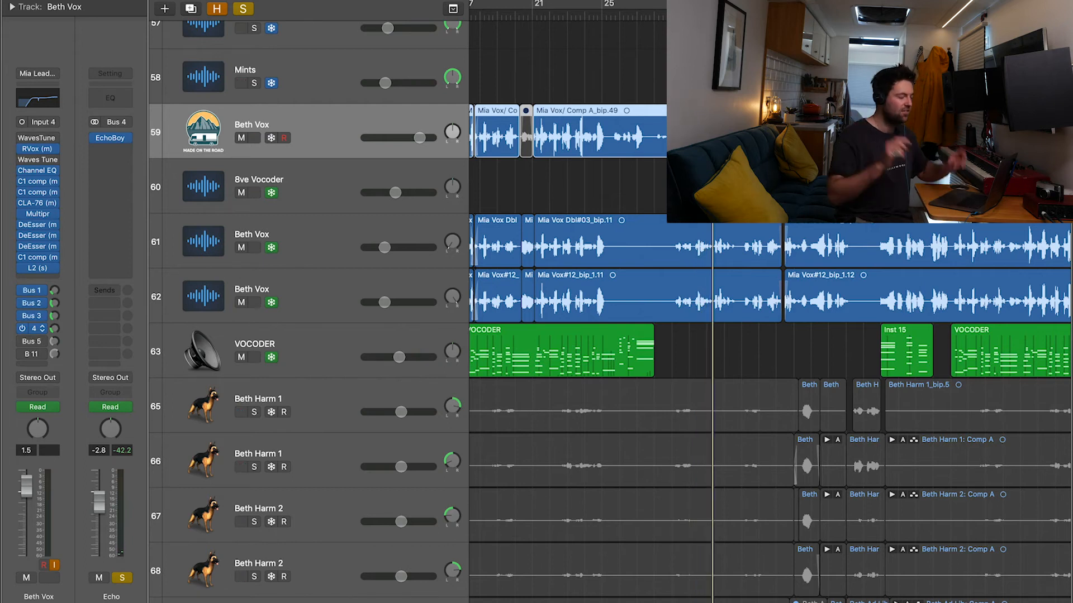
- Play the passage with only the Echo channel soloed, play it with the lead vocal soloed as well, and stop playback
key("space")
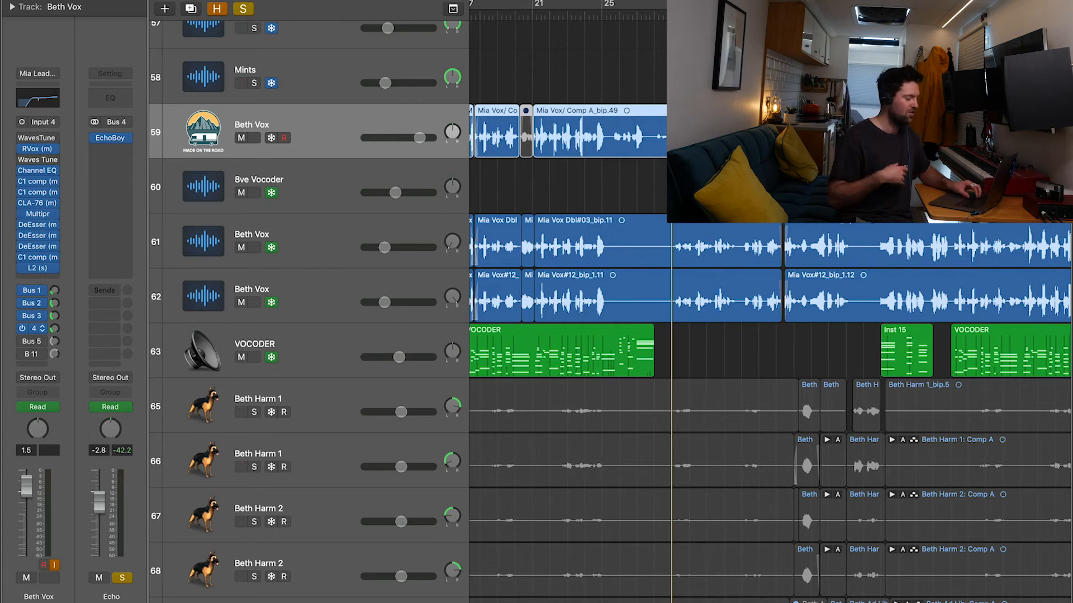
key("space")
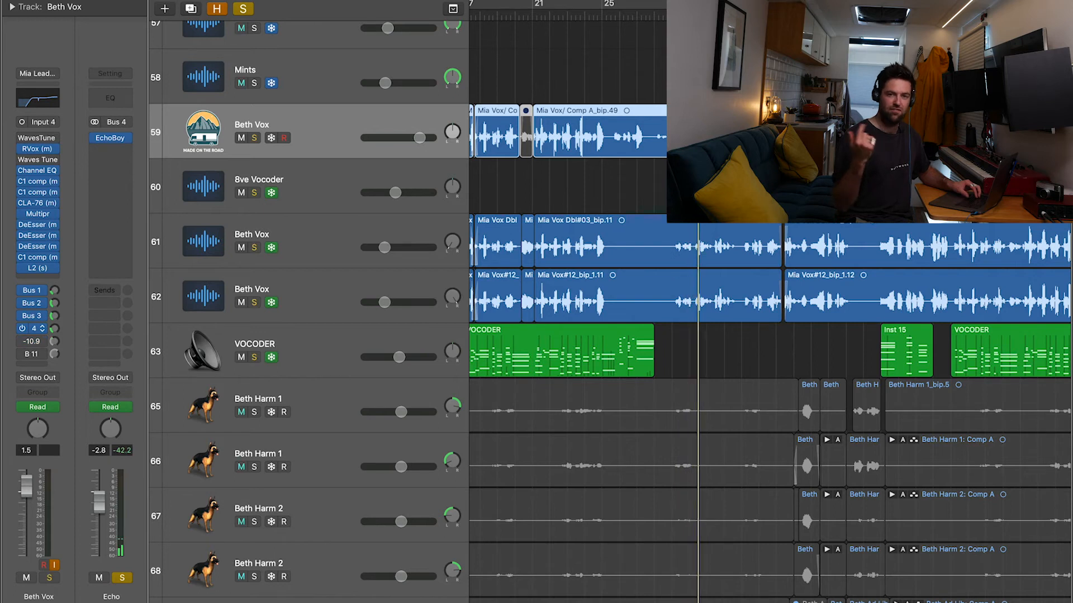
key("space")
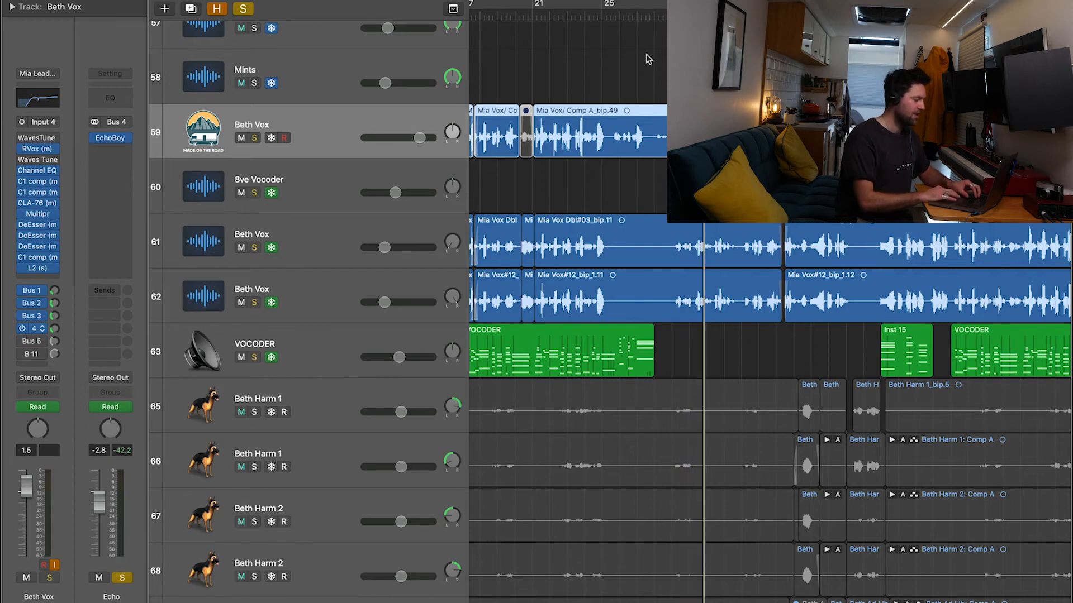
key("space")
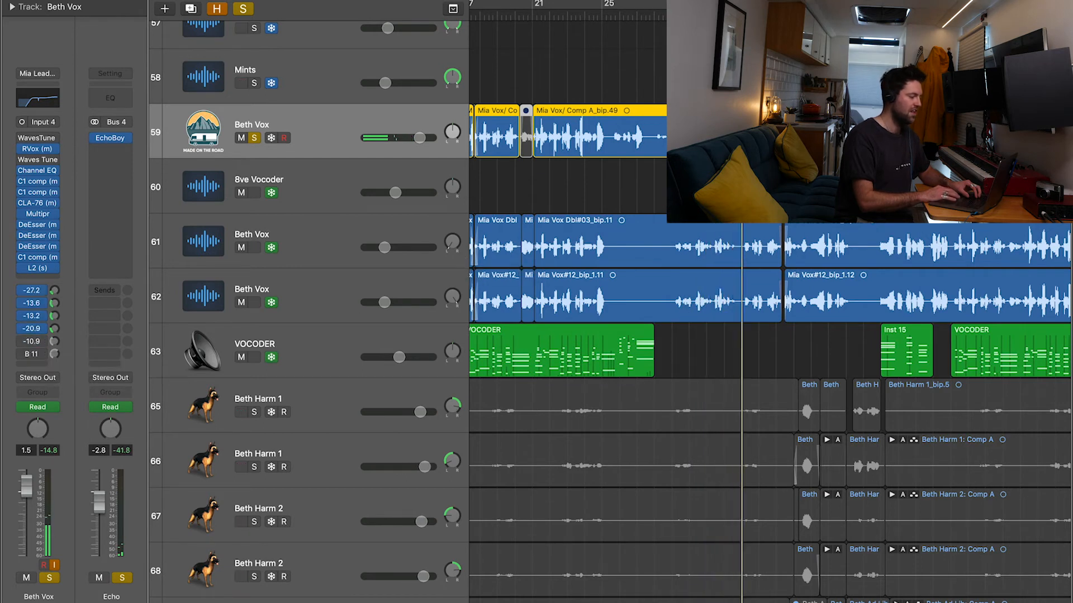
key("space")
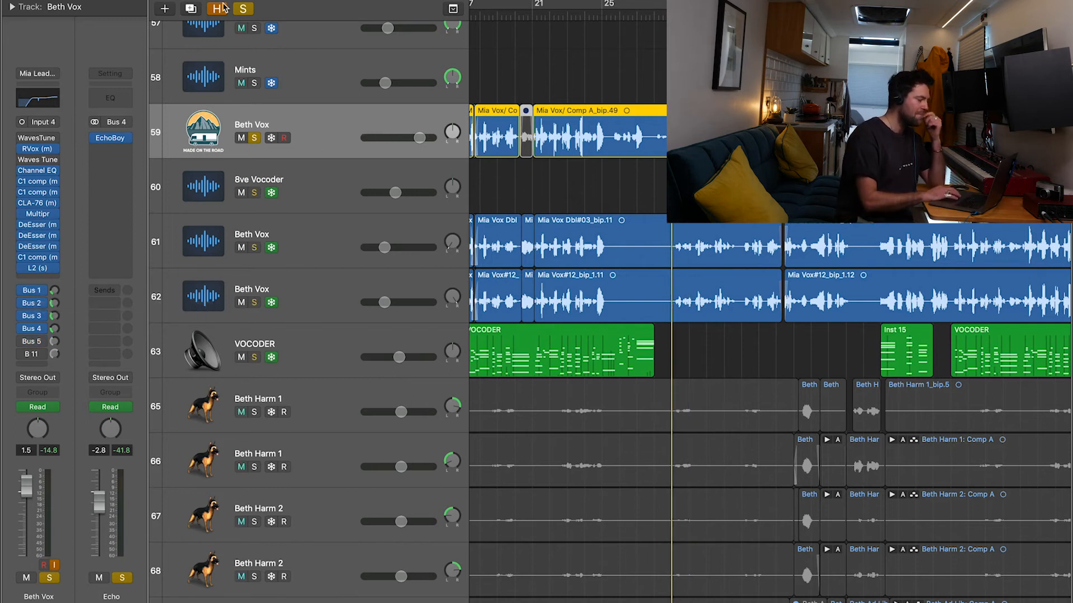
- Create one new audio track below the lead vocal and insert the iZotope Ozone 9 plug-in on it in Mono->Stereo format
left_click(165, 9)
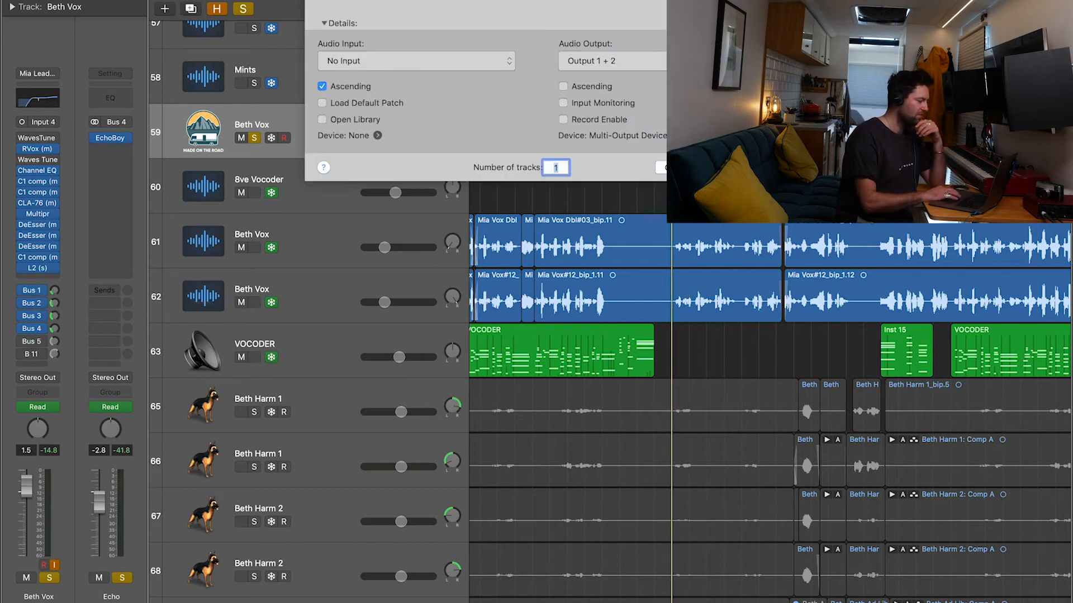
key("Return")
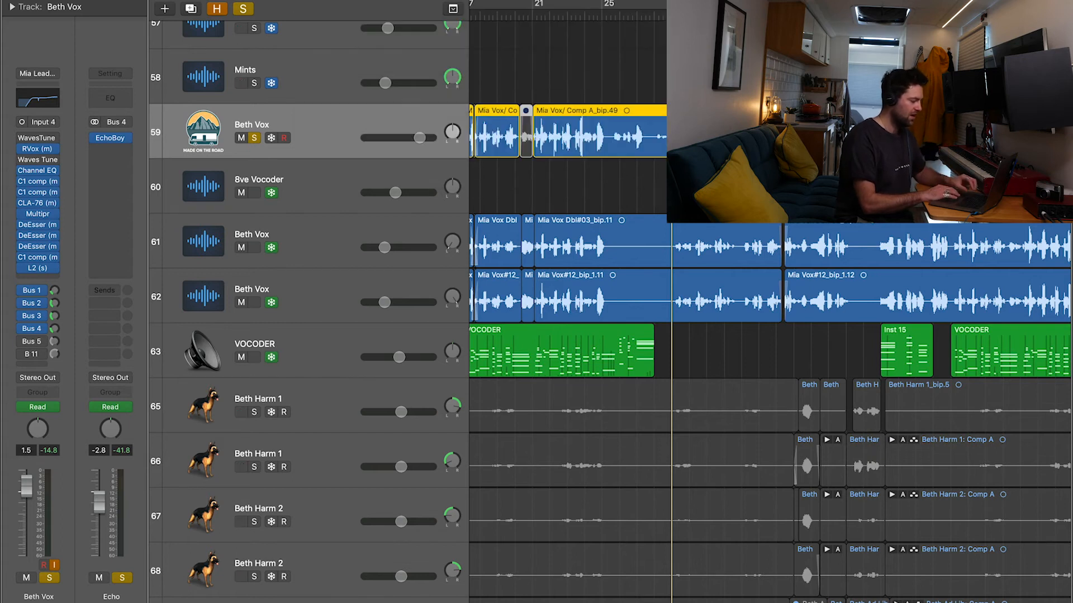
left_click(38, 338)
mouse_move(87, 581)
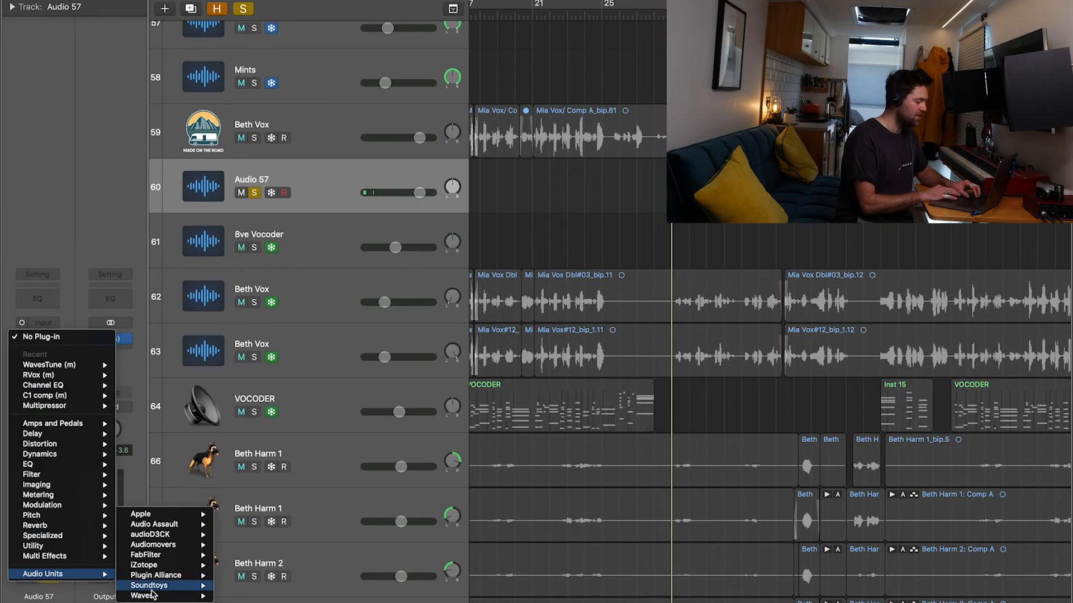
mouse_move(144, 596)
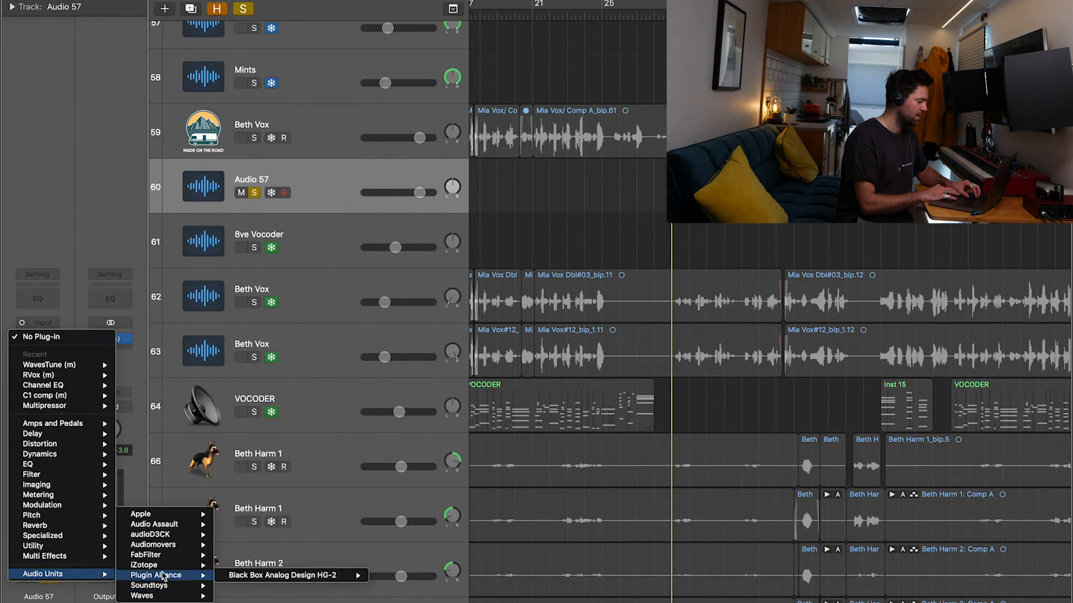
mouse_move(147, 565)
mouse_move(273, 464)
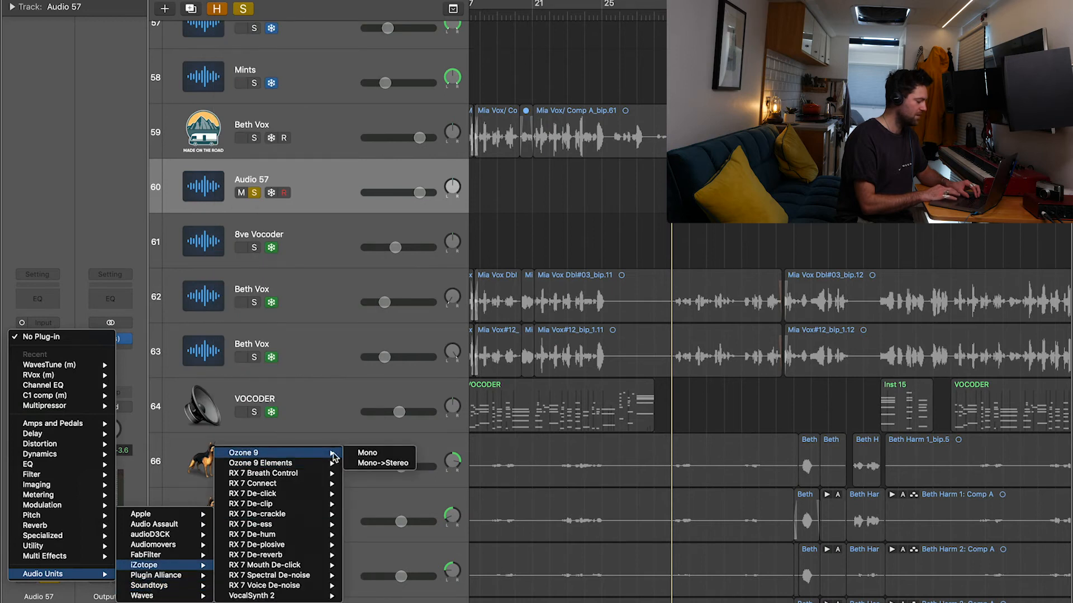
left_click(380, 473)
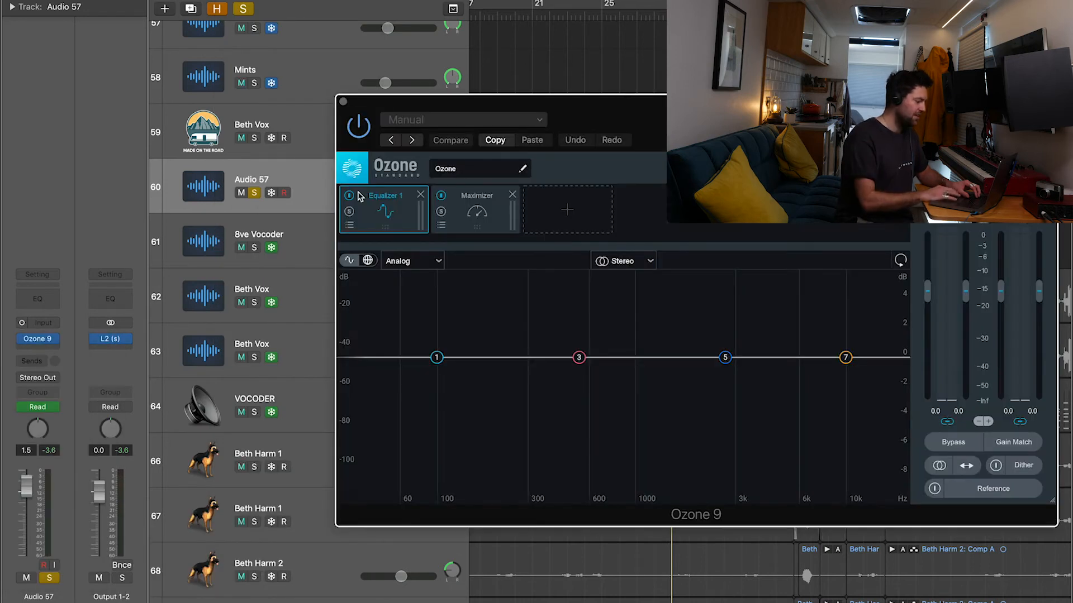
- Disable Ozone's Equalizer 1 and Maximizer modules and add an Imager module to the chain
left_click(349, 196)
left_click(567, 210)
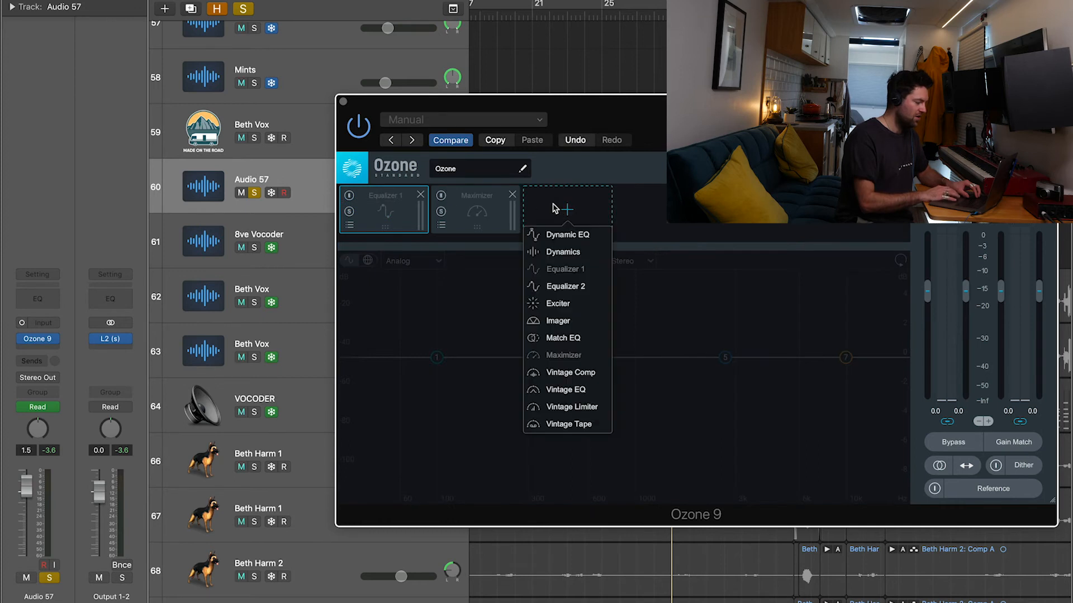
left_click(558, 323)
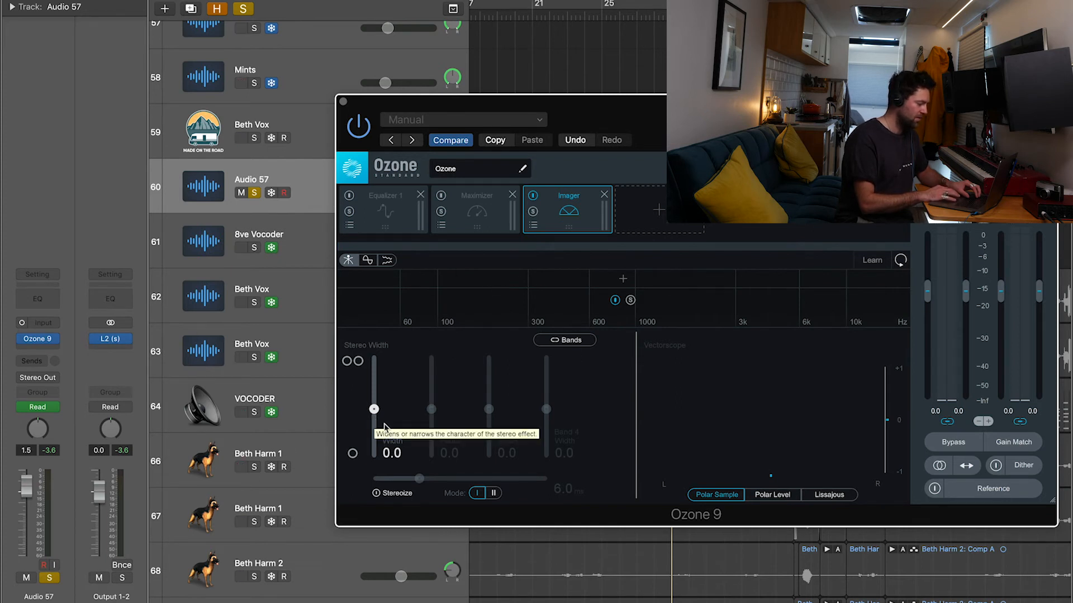
- Enable Stereoize in the Imager during playback, setting its delay to 7.6 ms and the Band 1 width to 87.3
left_click(376, 493)
key("space")
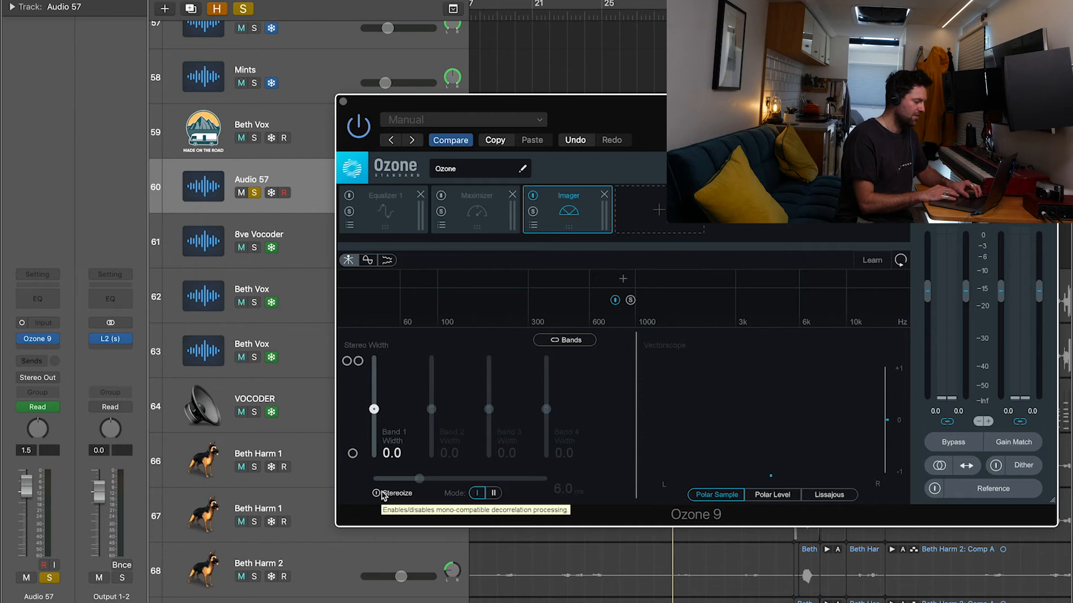
left_click(376, 493)
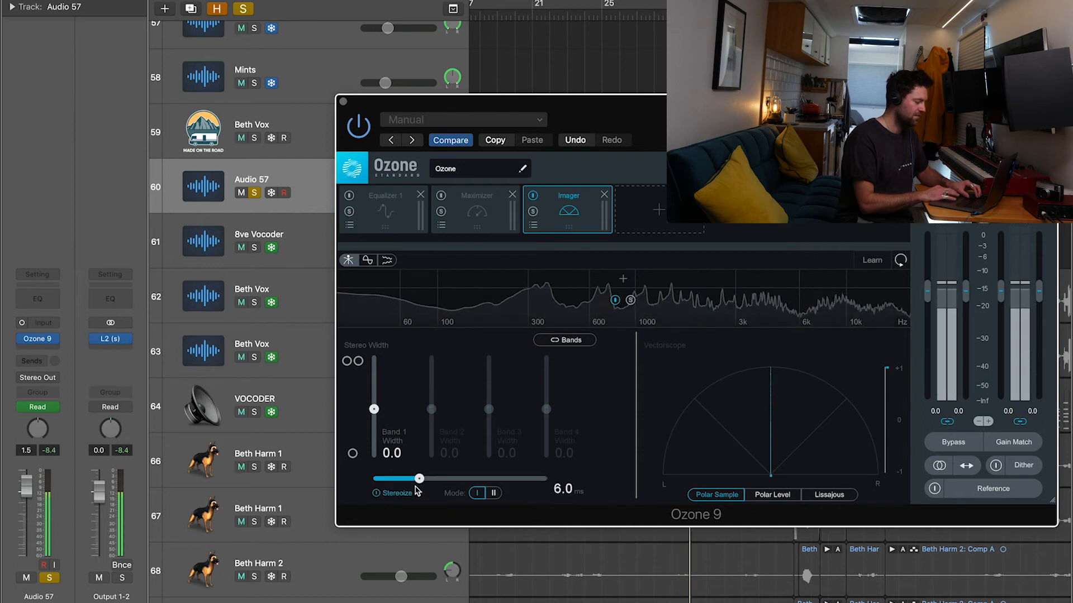
left_click_drag(419, 479, 497, 479)
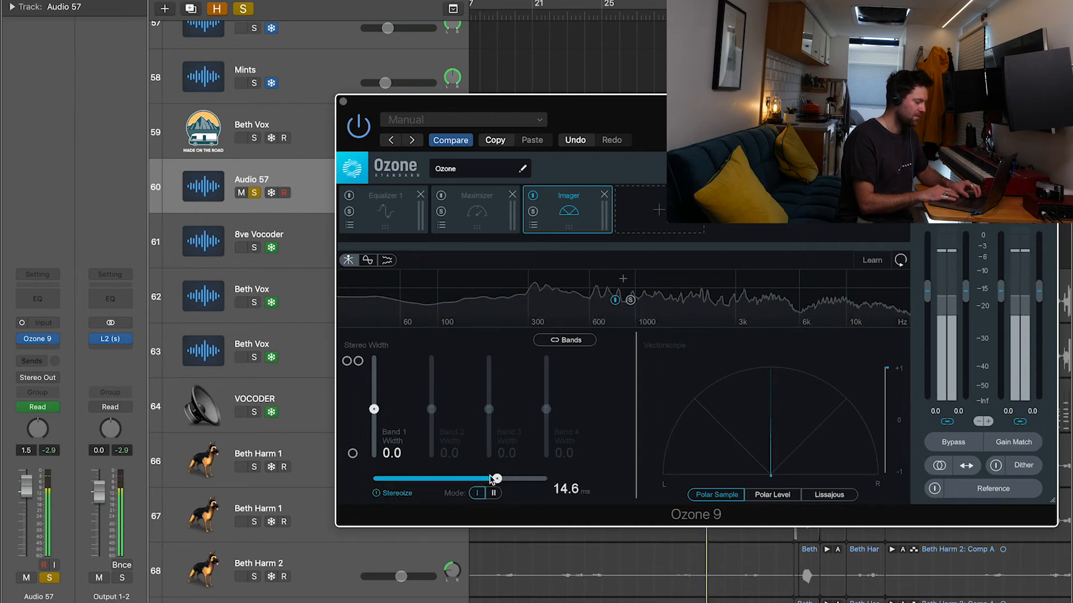
left_click_drag(374, 409, 374, 365)
left_click_drag(495, 478, 434, 479)
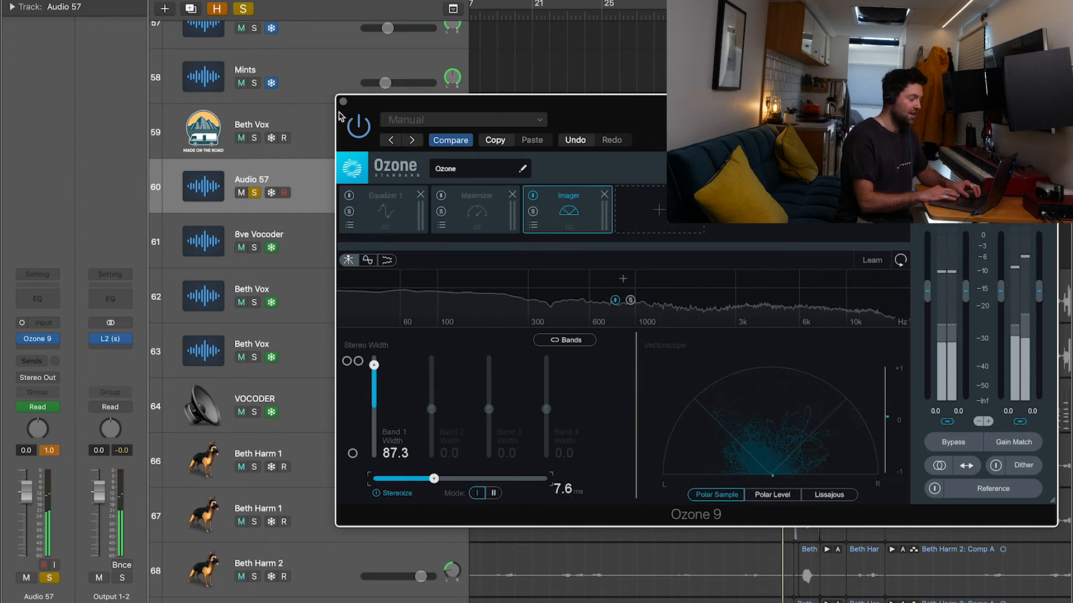
- Bring the Imager's Band 1 width back to 0.0 and close the Ozone 9 window
left_click_drag(372, 103, 274, 105)
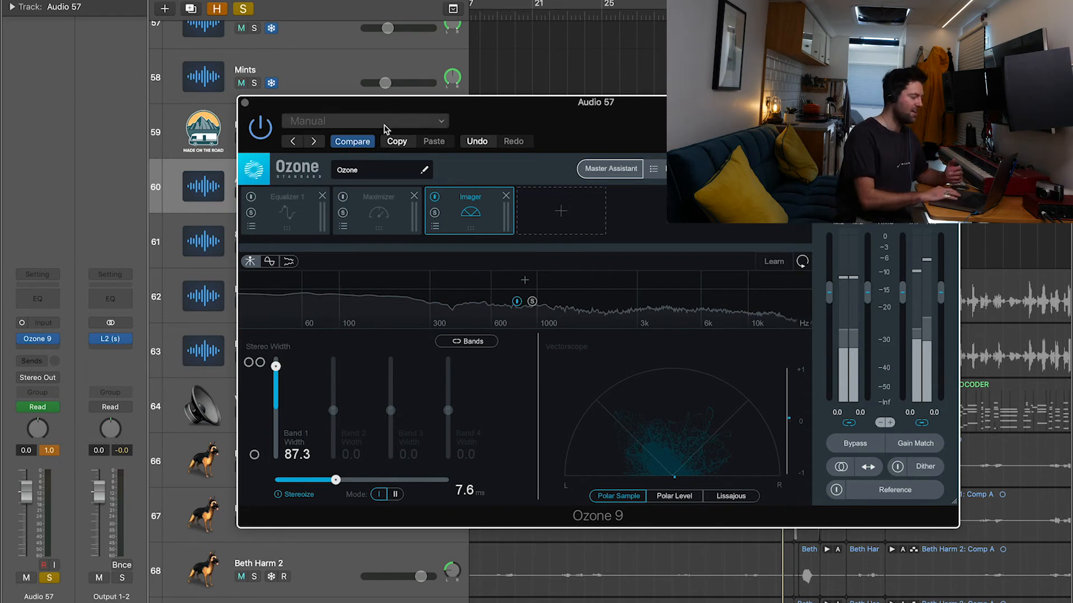
left_click_drag(354, 102, 355, 119)
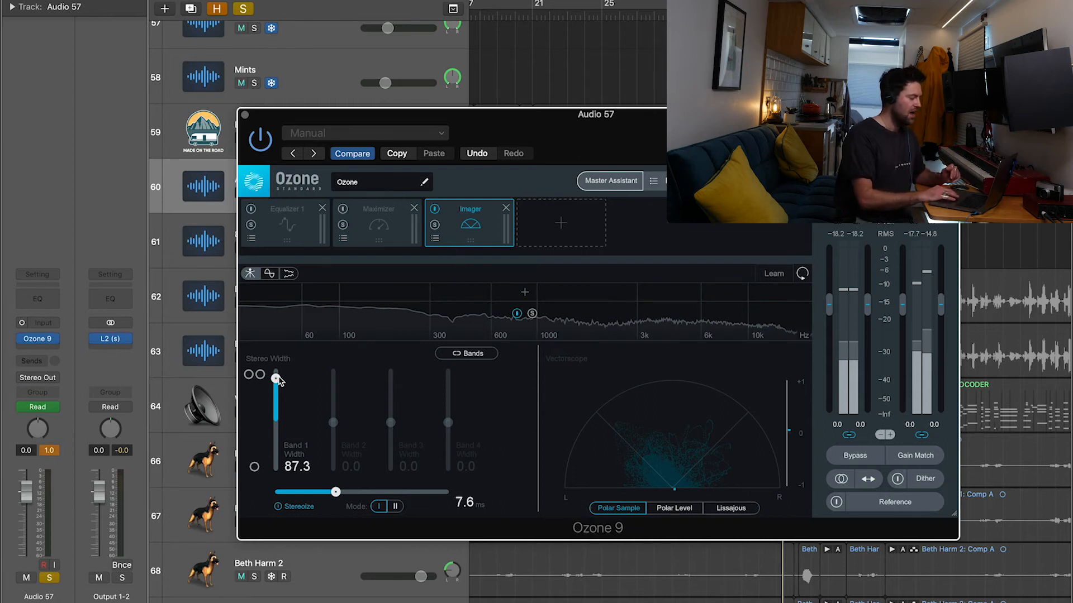
mouse_move(275, 385)
left_mouse_down()
mouse_move(273, 414)
mouse_move(270, 373)
mouse_move(268, 385)
left_mouse_up()
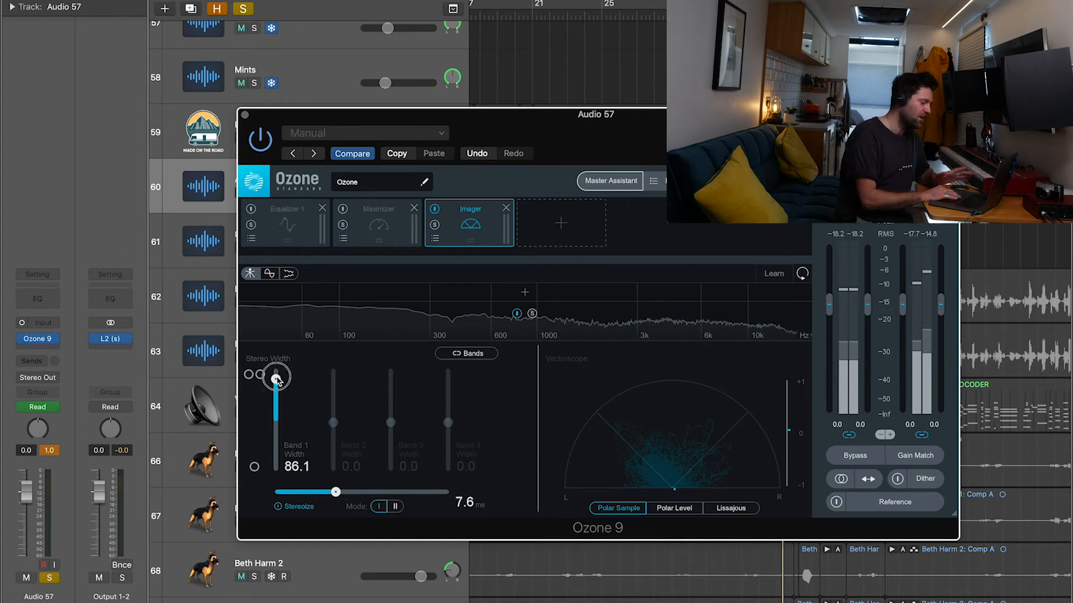
left_click_drag(277, 379, 276, 424)
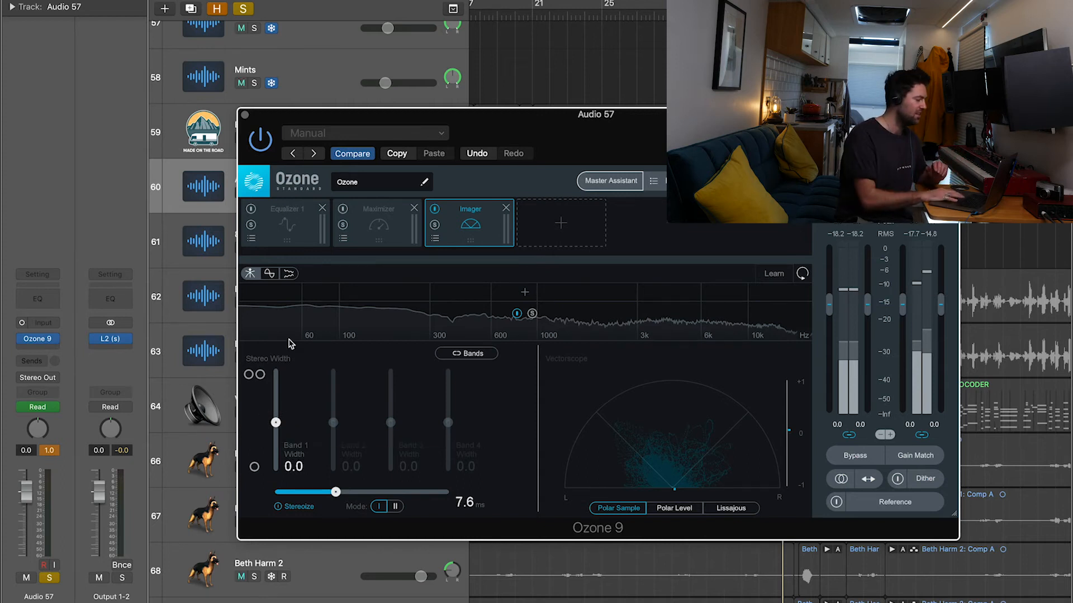
left_click(246, 117)
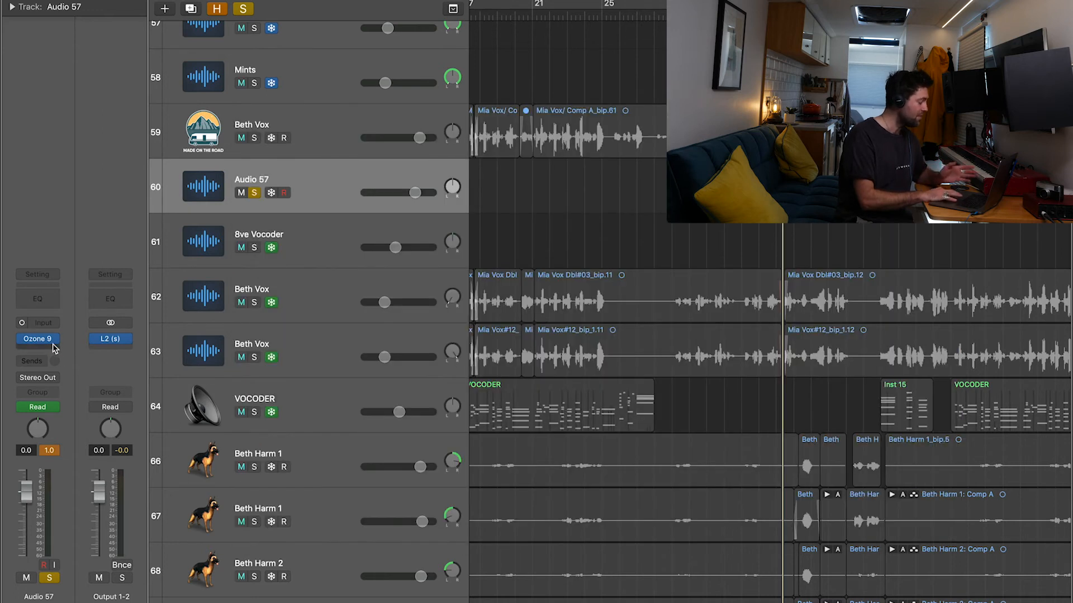
- Replace Ozone 9 on the new audio track with the Stereo Spread imaging plug-in in Mono->Stereo format
left_click(53, 339)
mouse_move(125, 504)
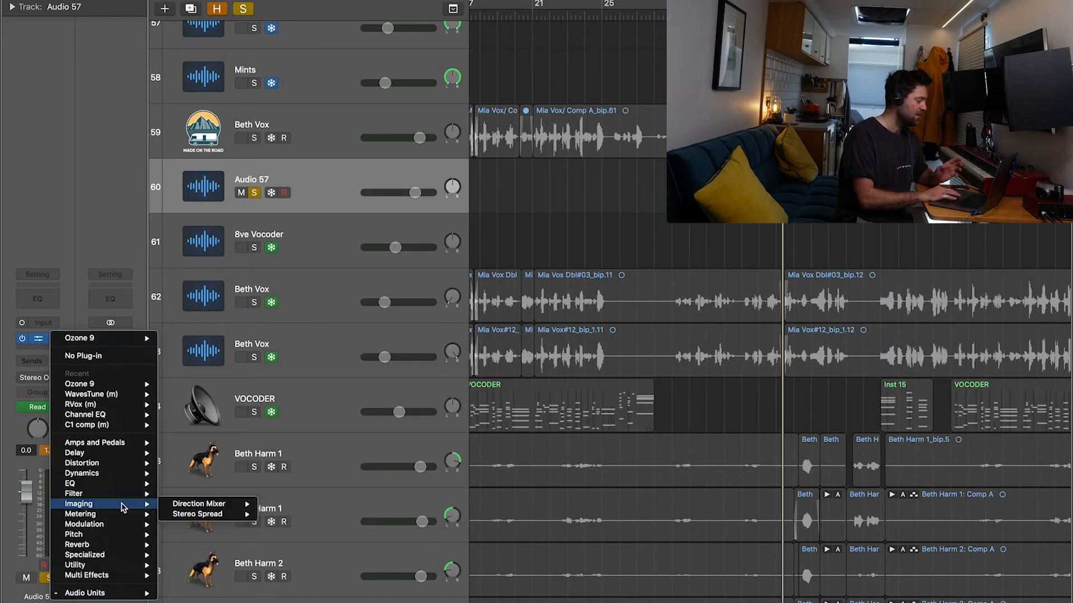
mouse_move(232, 507)
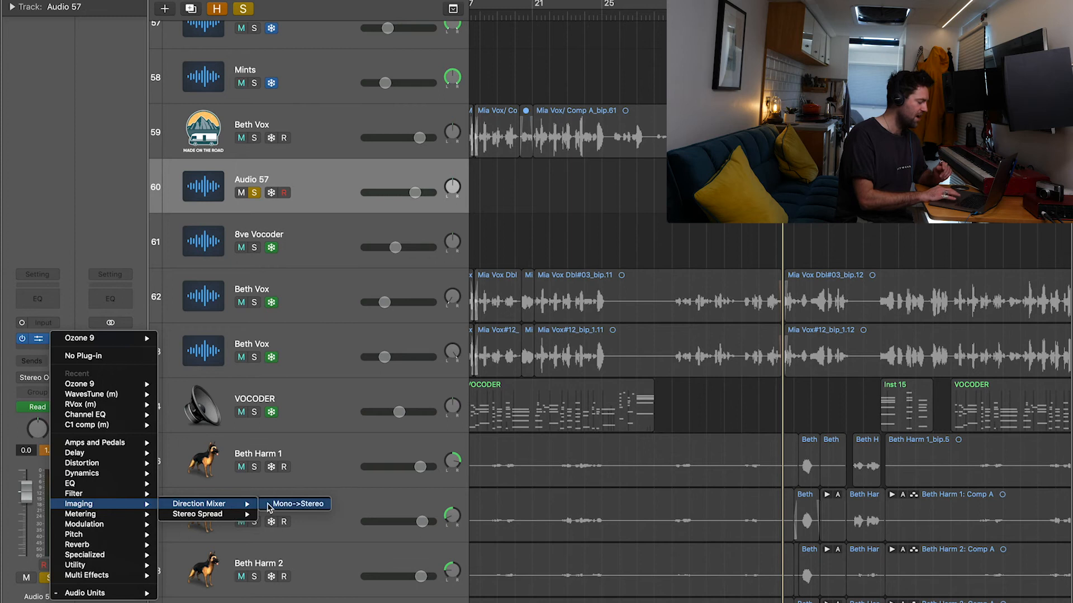
left_click(296, 514)
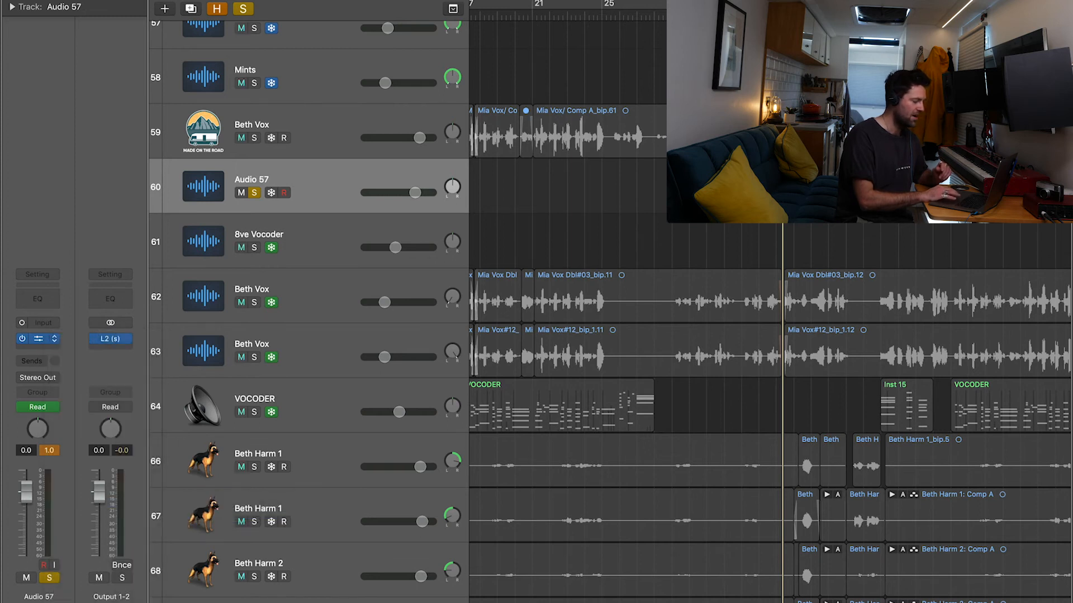
- Play the track through Stereo Spread and raise its lower frequency to 3100 Hz
key("space")
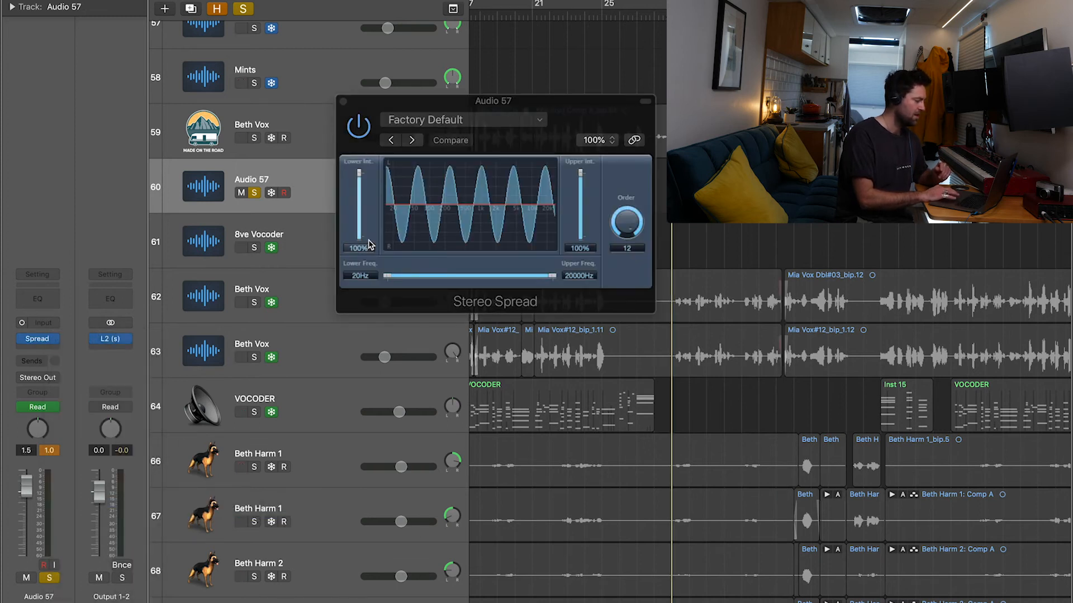
left_click_drag(385, 276, 382, 280)
key("space")
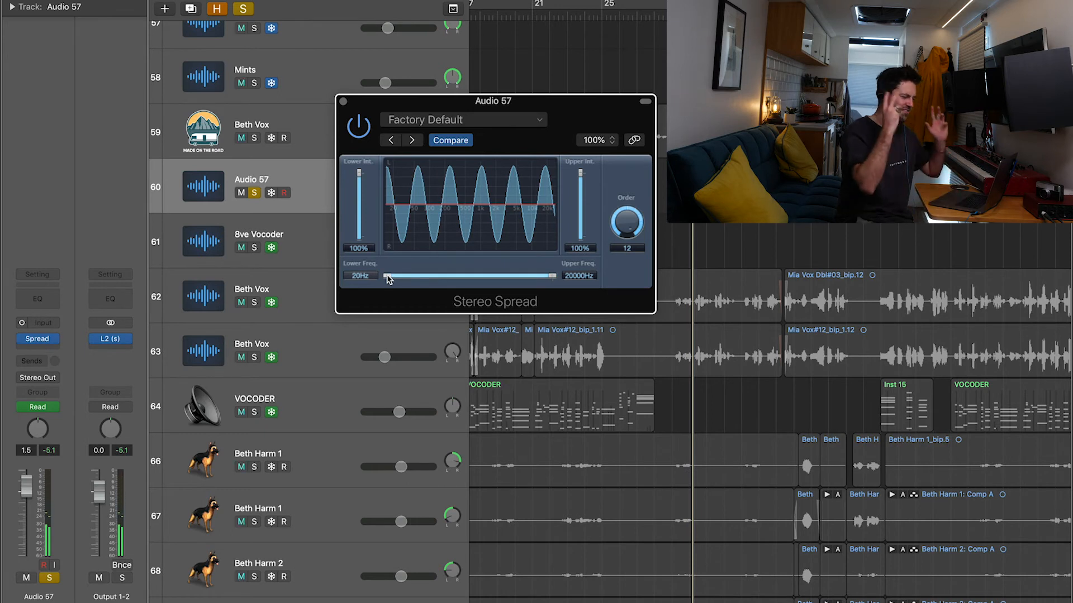
left_click_drag(388, 278, 506, 275)
left_click(672, 17)
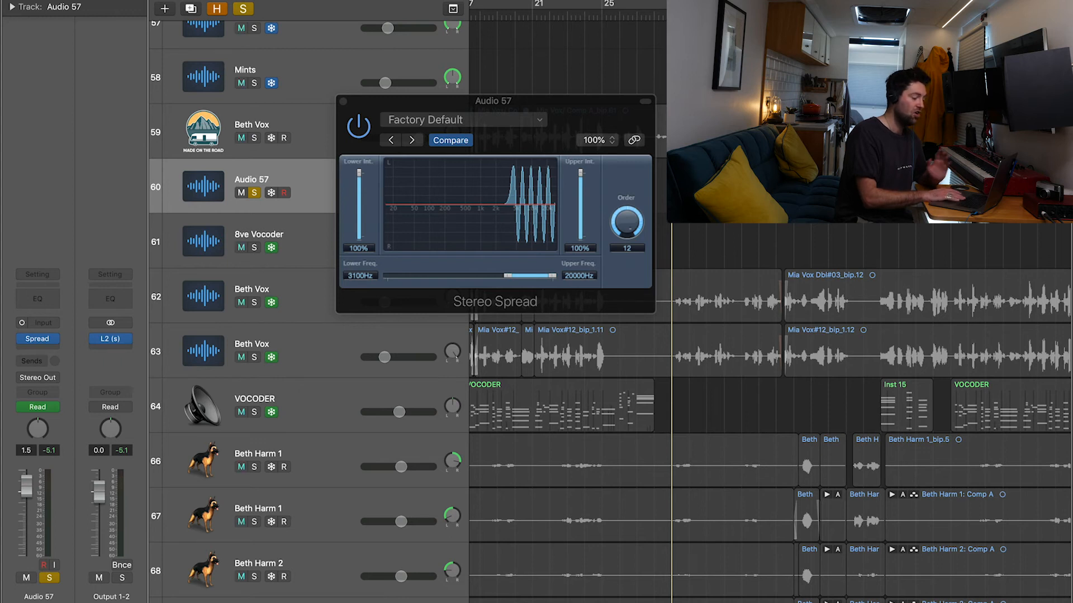
left_click(661, 150)
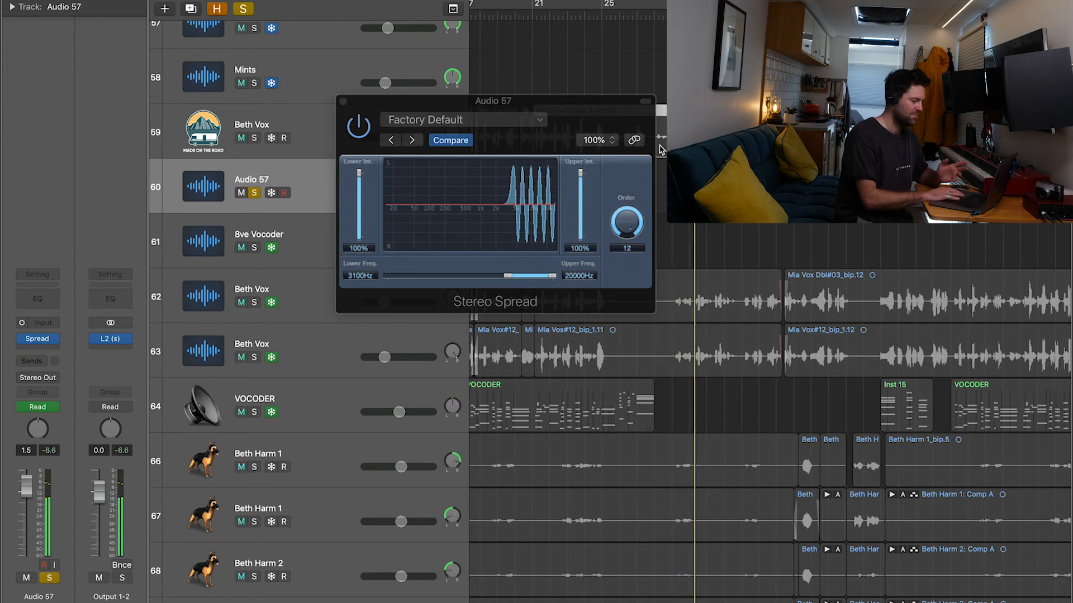
left_click(510, 275)
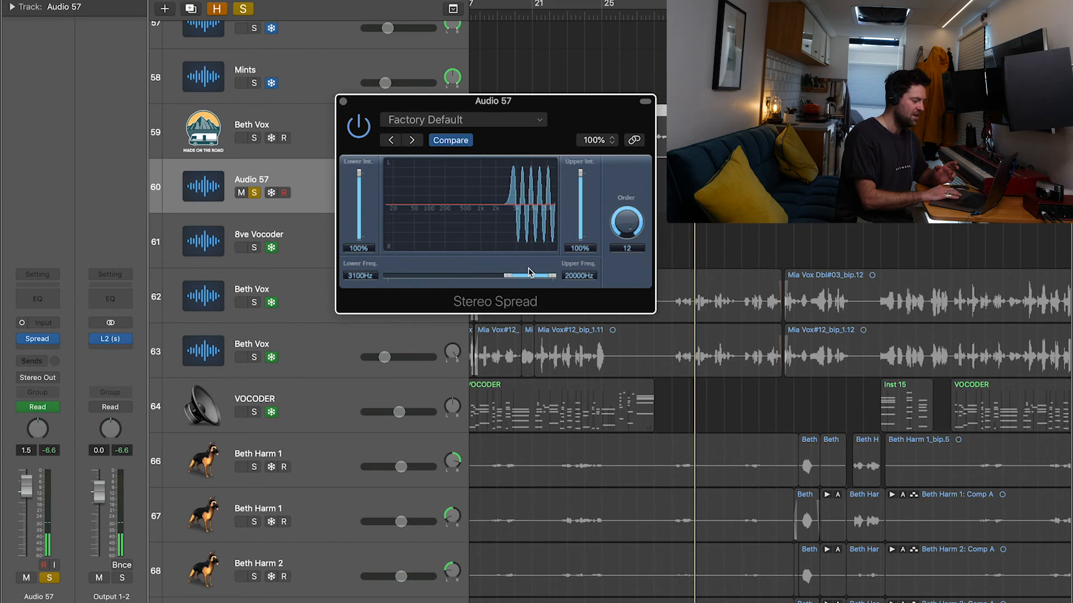
- Reduce Stereo Spread's order to 3 and set its lower frequency to 4700 Hz while listening
left_click_drag(627, 222, 609, 297)
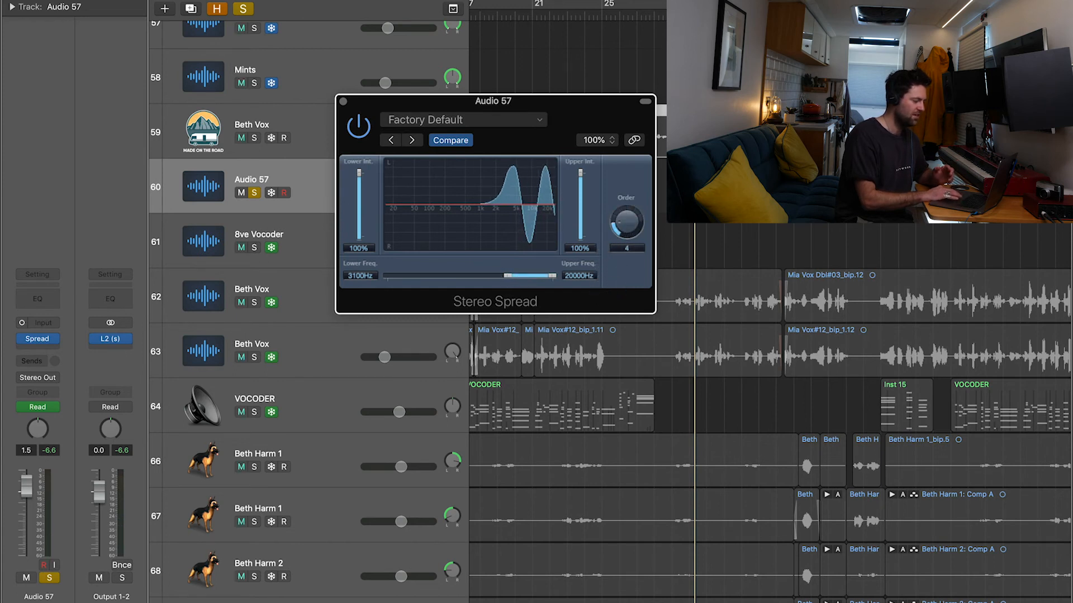
left_click_drag(625, 224, 627, 244)
left_click_drag(504, 276, 461, 276)
left_click_drag(624, 217, 597, 226)
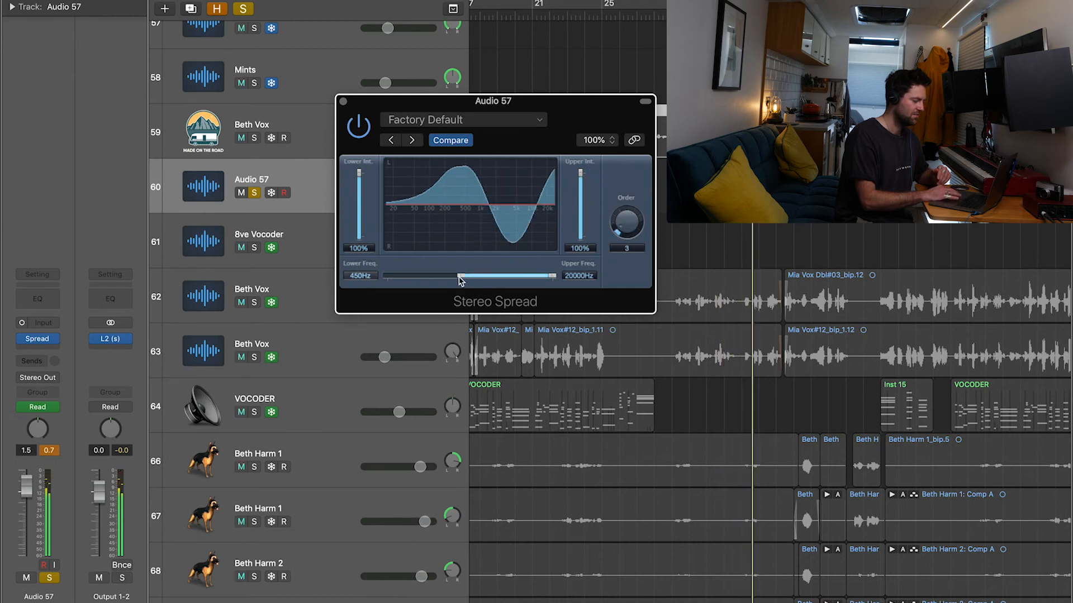
left_click_drag(460, 280, 517, 289)
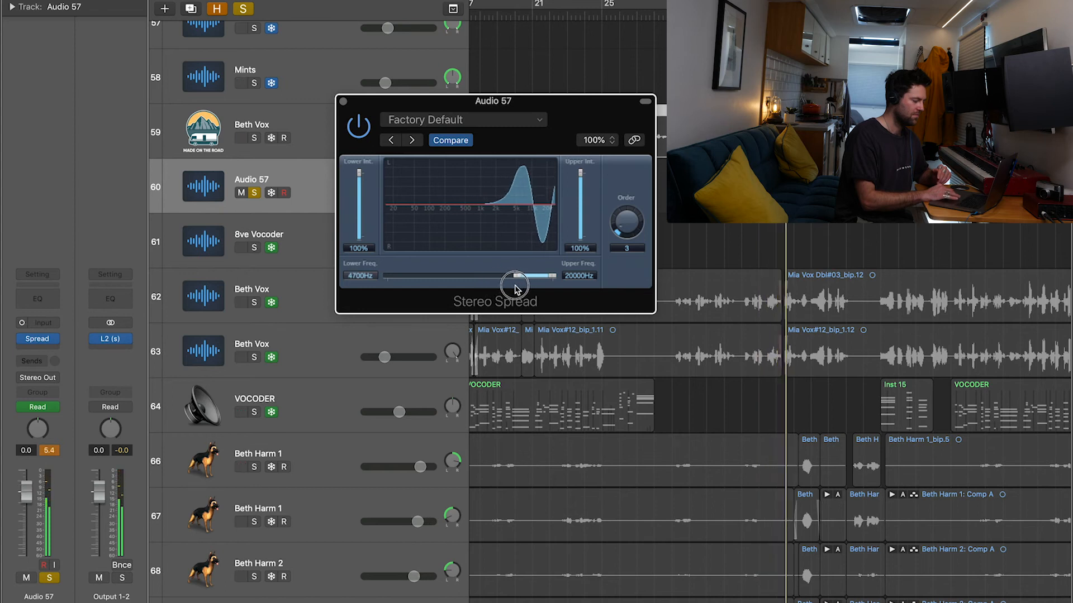
- Stop playback and lower Stereo Spread's upper intensity to 24%
key("space")
key("space")
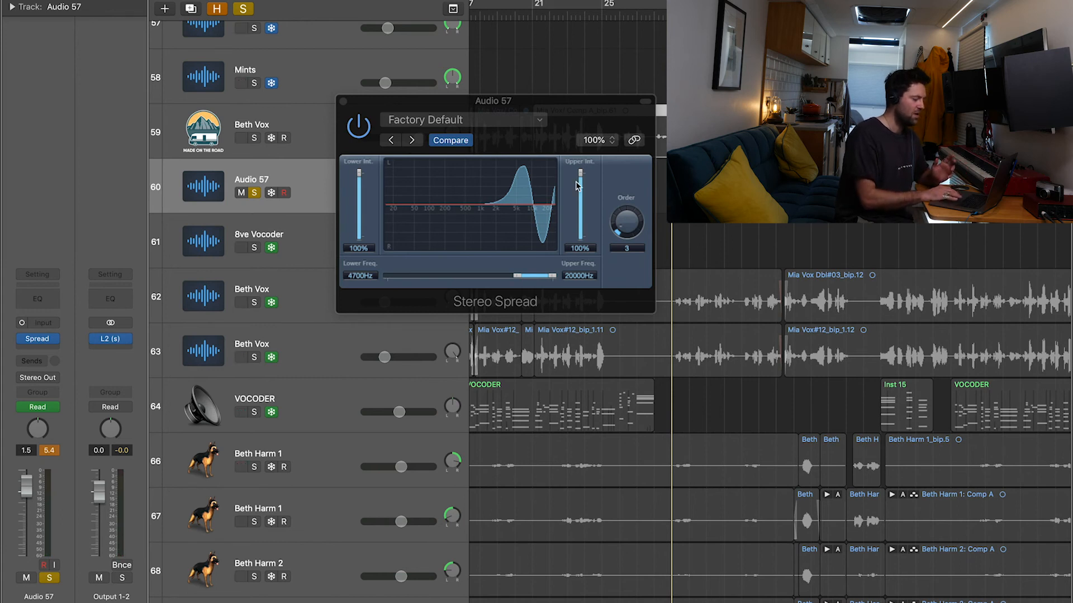
mouse_move(577, 184)
left_mouse_down()
mouse_move(580, 174)
mouse_move(583, 200)
left_mouse_up()
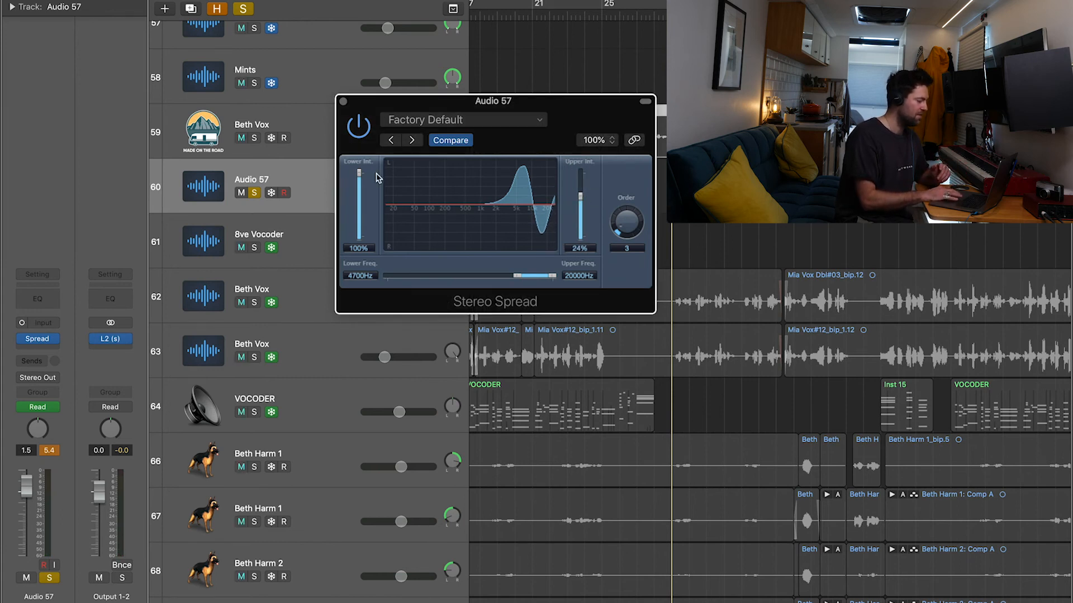
- Adjust Stereo Spread to order 4, lower intensity 36% and upper intensity 30% while playing the track
left_click_drag(359, 174, 359, 184)
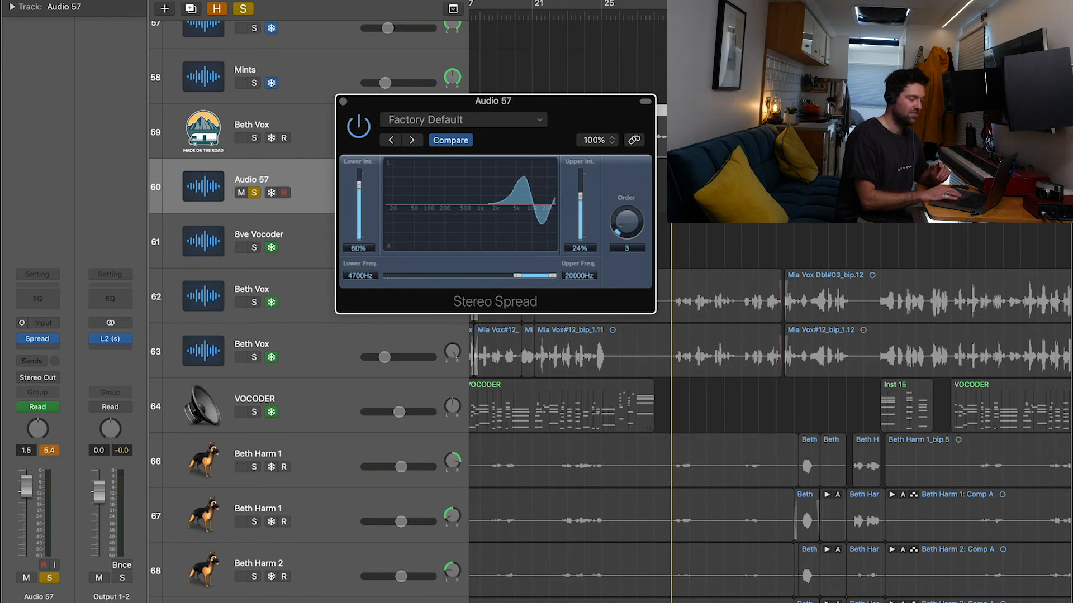
left_click_drag(630, 222, 630, 213)
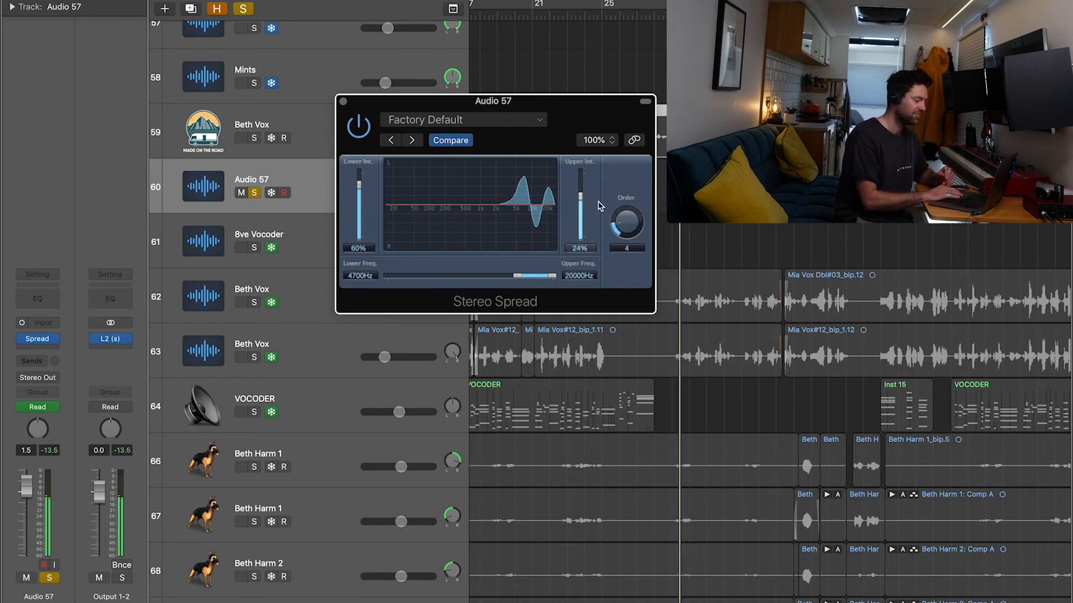
mouse_move(581, 197)
left_mouse_down()
mouse_move(584, 208)
mouse_move(576, 179)
mouse_move(577, 196)
left_mouse_up()
left_click_drag(359, 185, 361, 196)
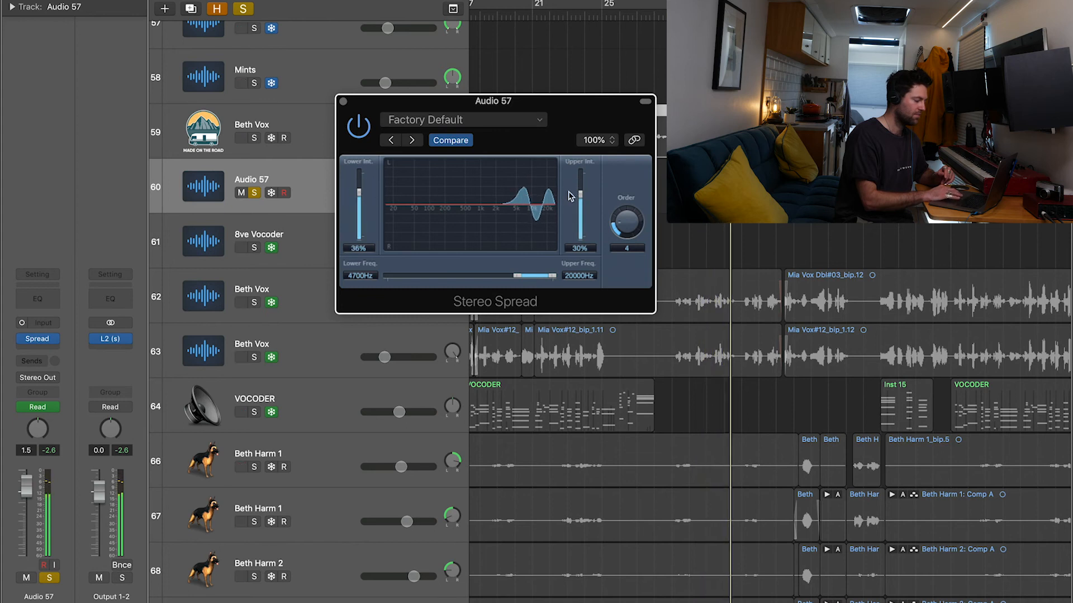
mouse_move(624, 217)
left_mouse_down()
mouse_move(621, 201)
mouse_move(619, 233)
mouse_move(615, 222)
left_mouse_up()
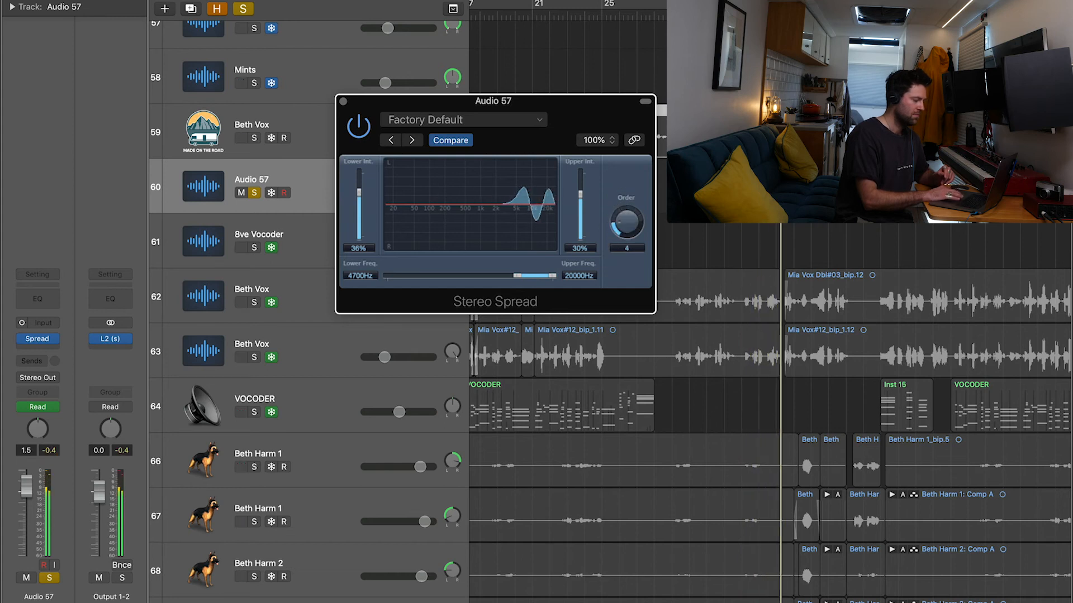
- Replay the vocal while toggling Stereo Spread's bypass to compare the sound, and close the plug-in window
left_click(671, 17)
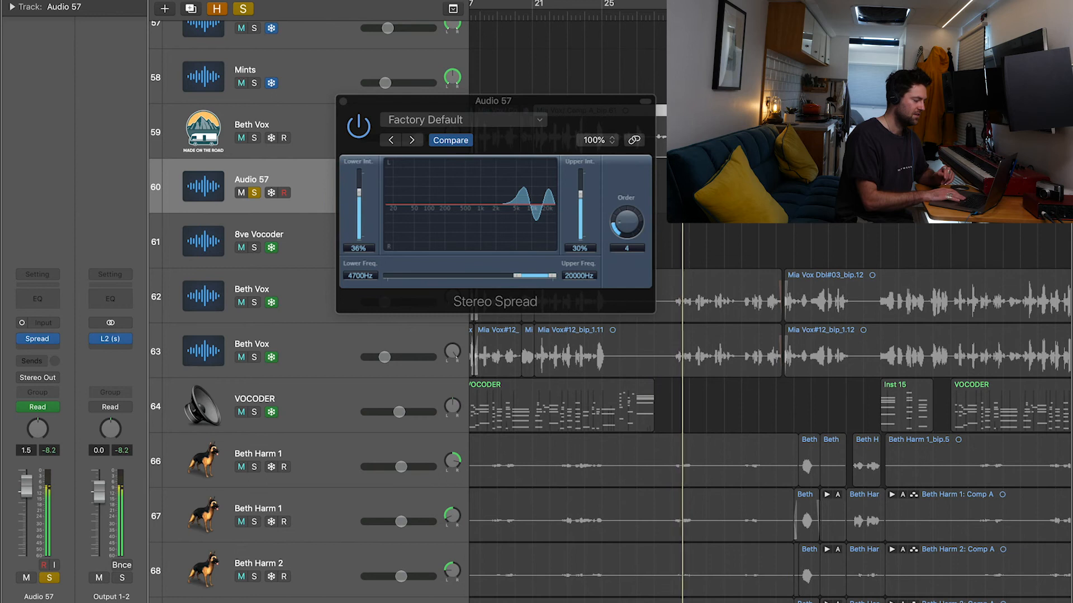
left_click(361, 137)
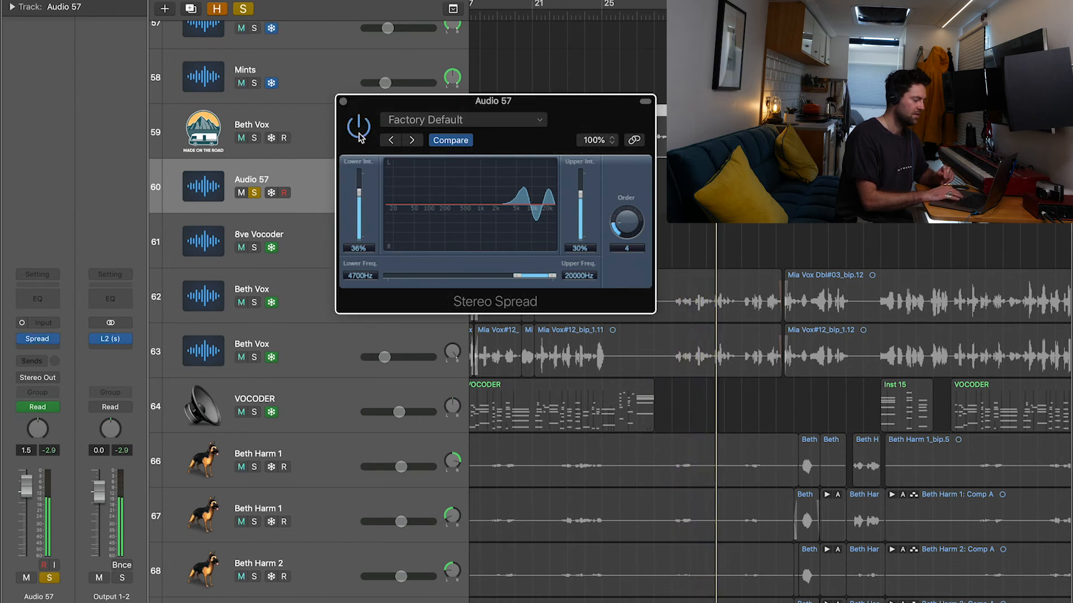
left_click(359, 136)
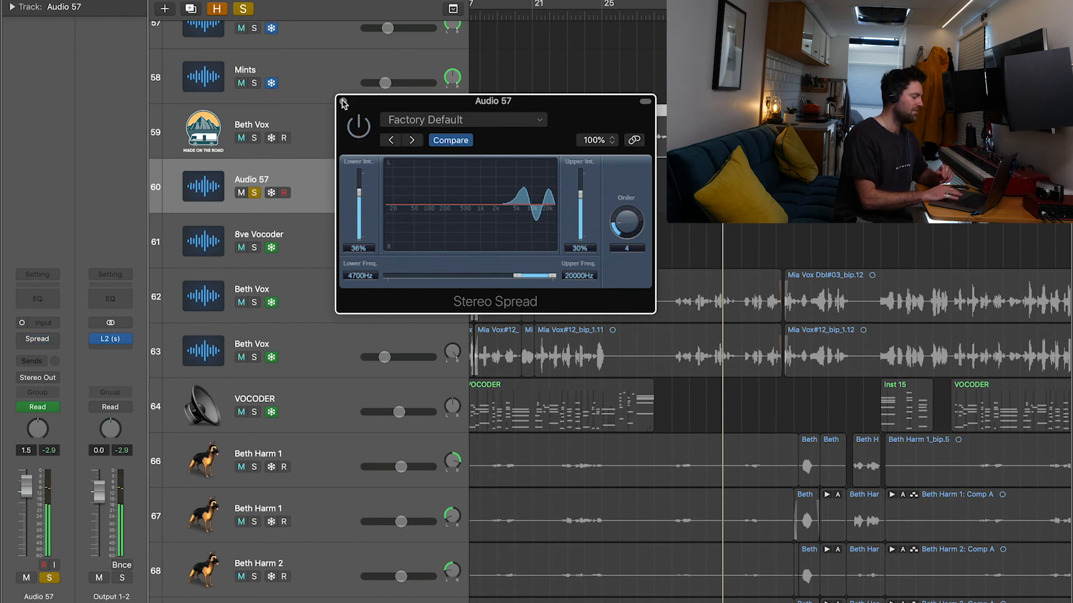
left_click(343, 102)
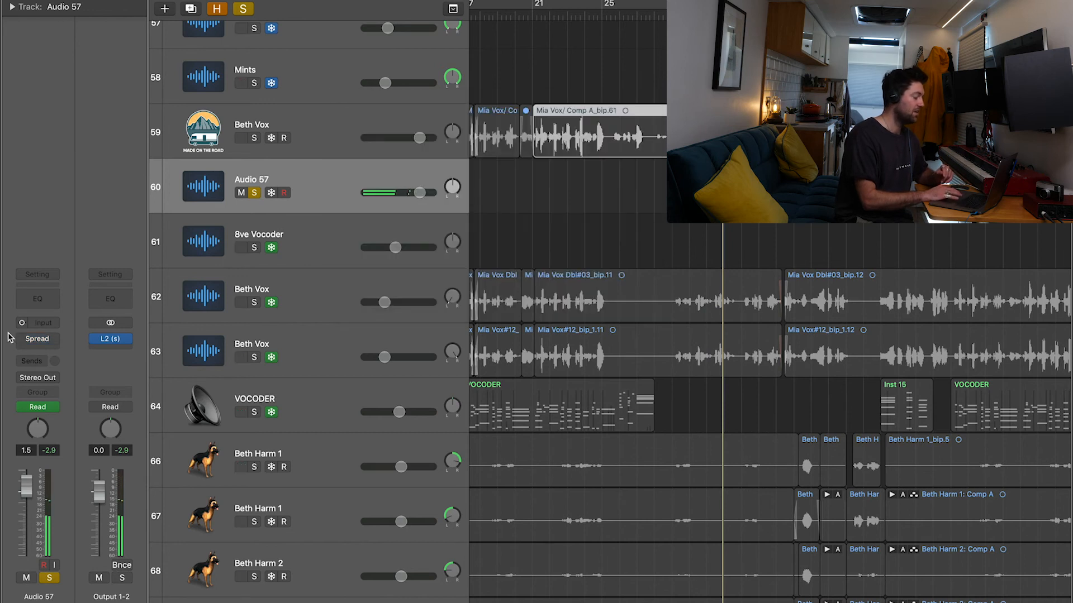
- Move the playhead back to the phrase start and replace Stereo Spread on Audio 57 with the Chorus modulation plug-in
left_click(54, 340)
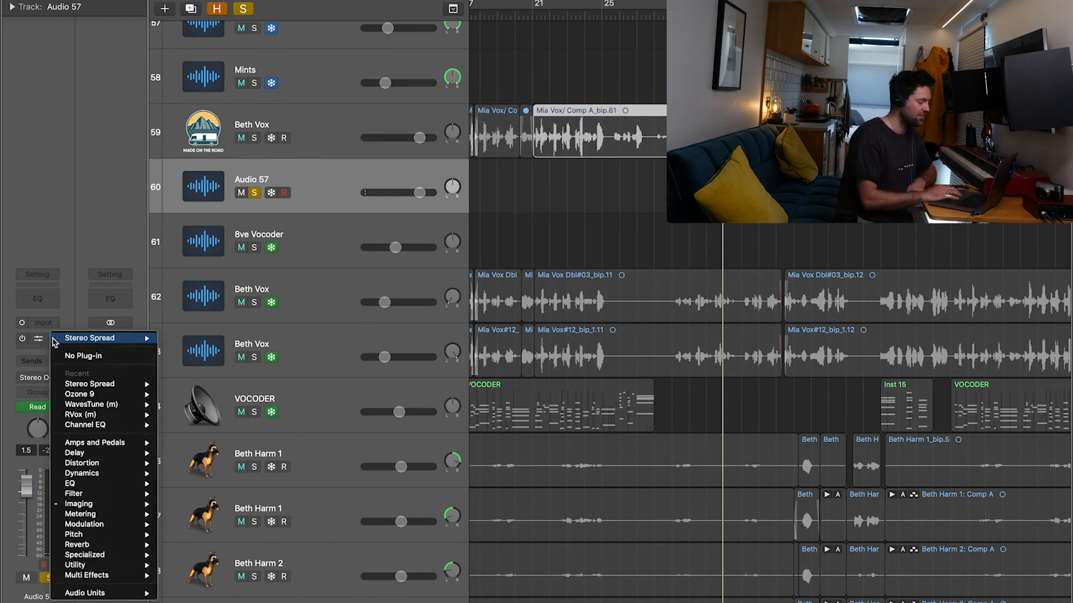
left_click(514, 270)
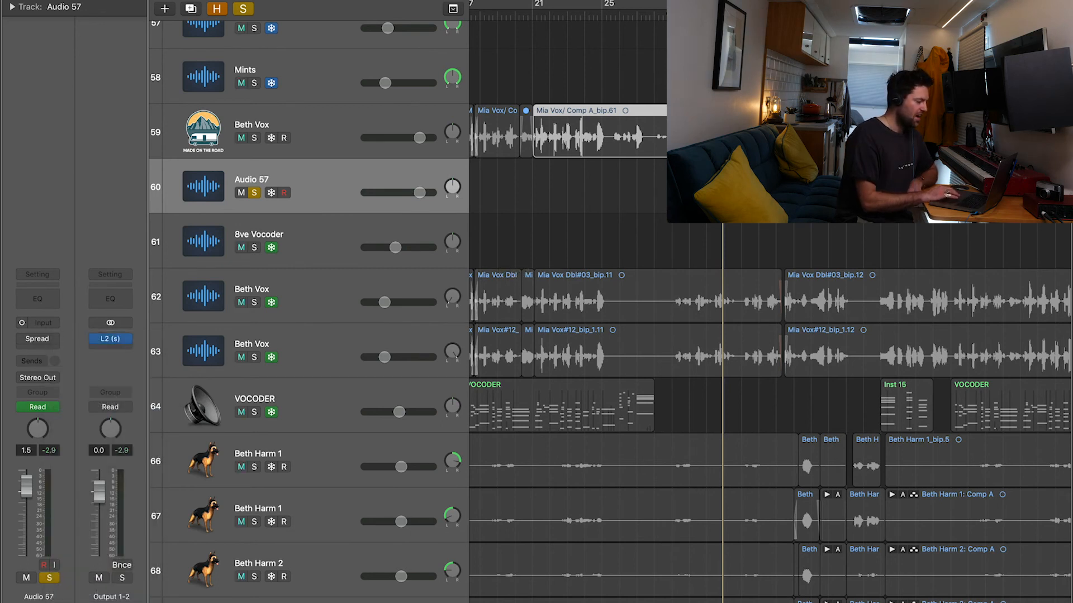
left_click(671, 15)
left_click(51, 342)
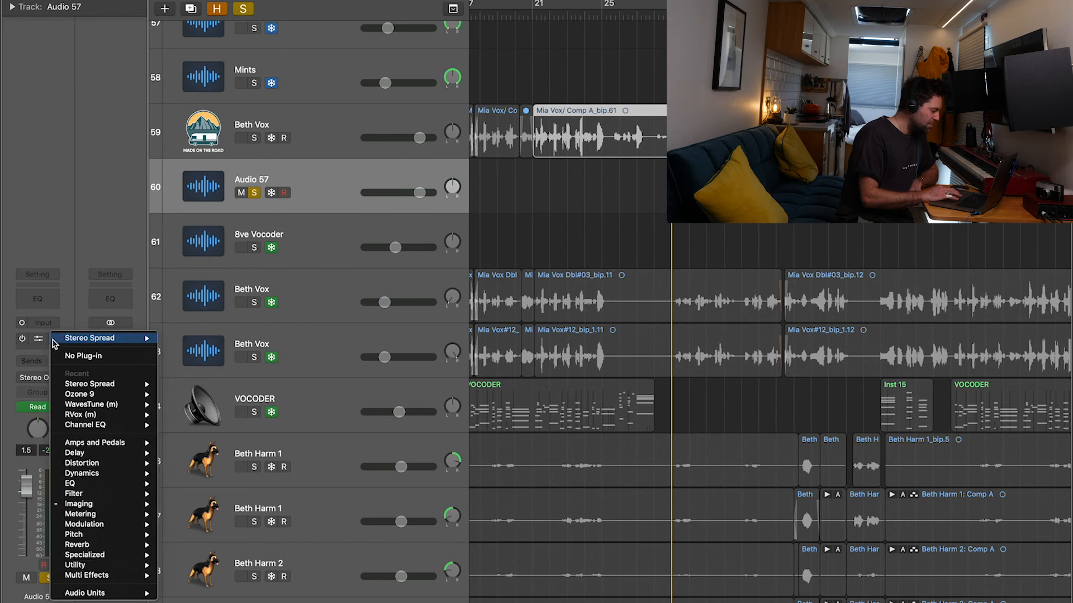
mouse_move(128, 524)
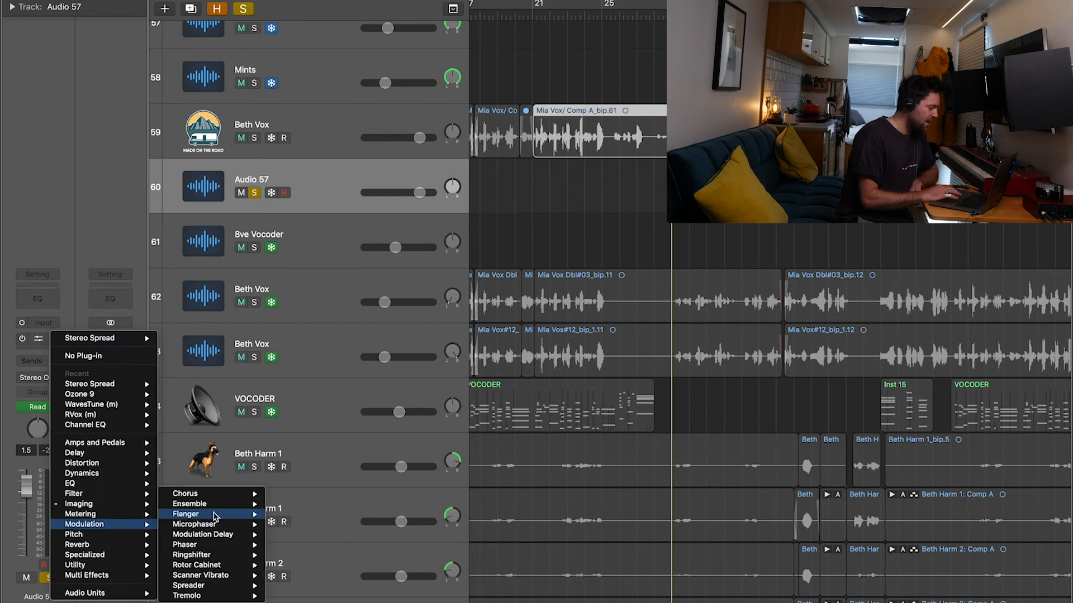
mouse_move(224, 494)
left_click(305, 505)
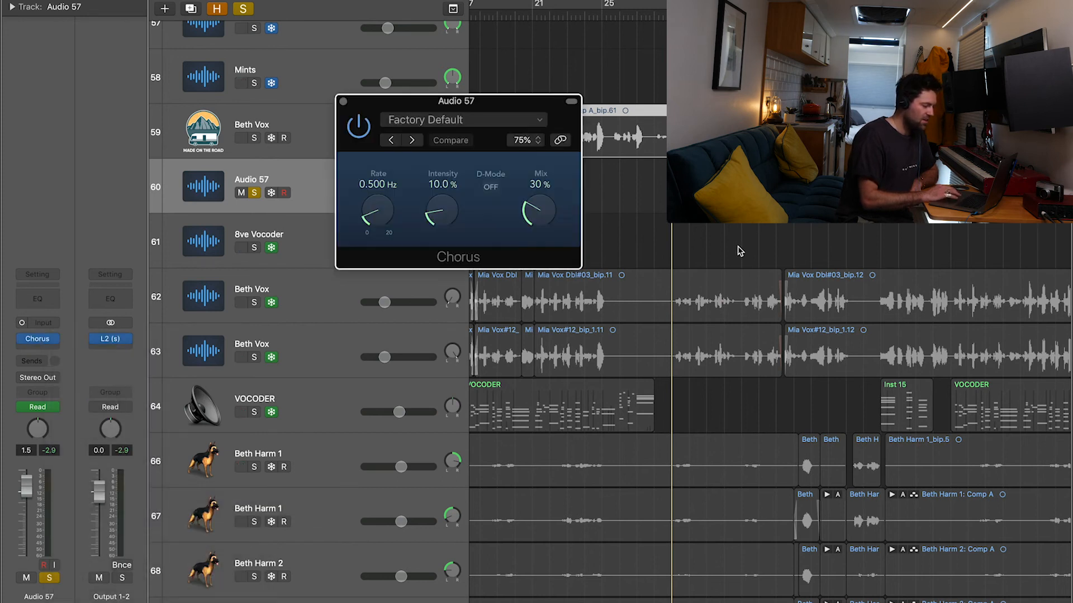
- Move the Chorus window up and set its rate to 0.033 Hz, intensity to 100% and mix to 100%
left_click_drag(482, 106, 475, 66)
left_click_drag(367, 166, 371, 186)
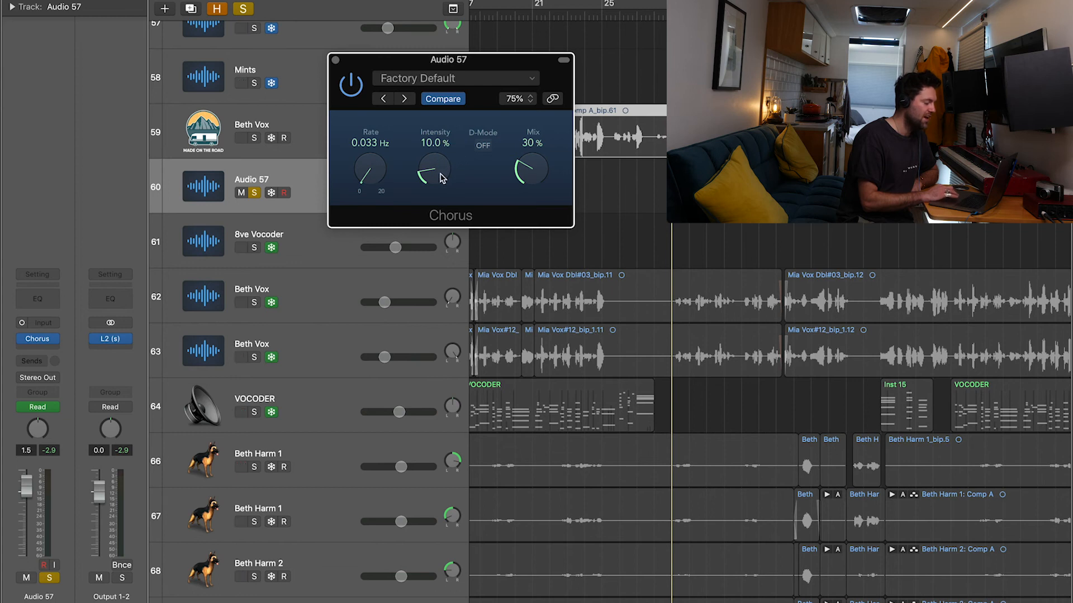
left_click_drag(439, 177, 267, 2)
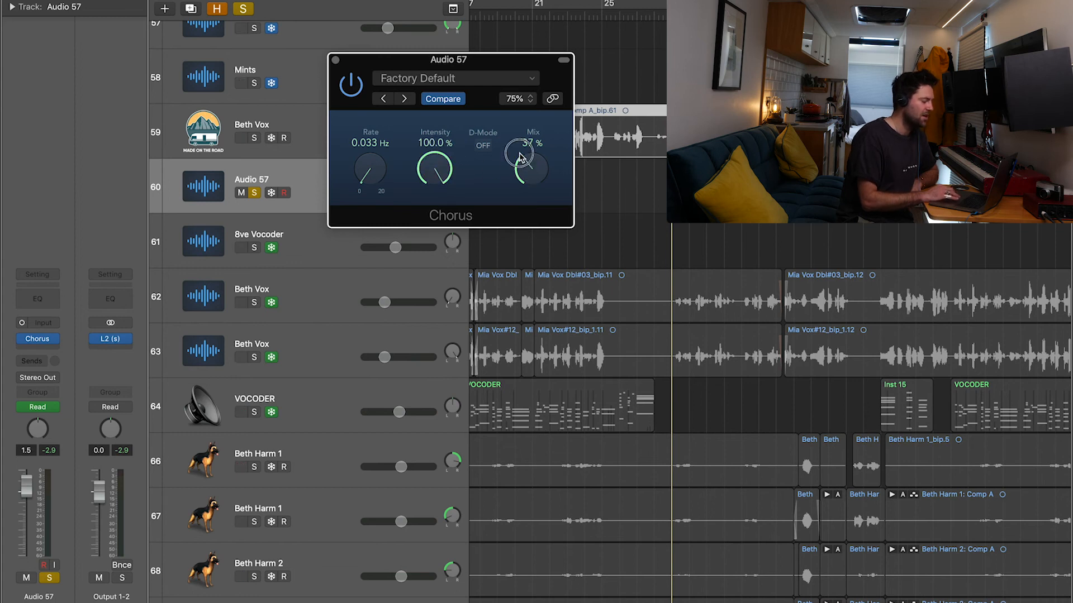
left_click_drag(525, 190, 525, 140)
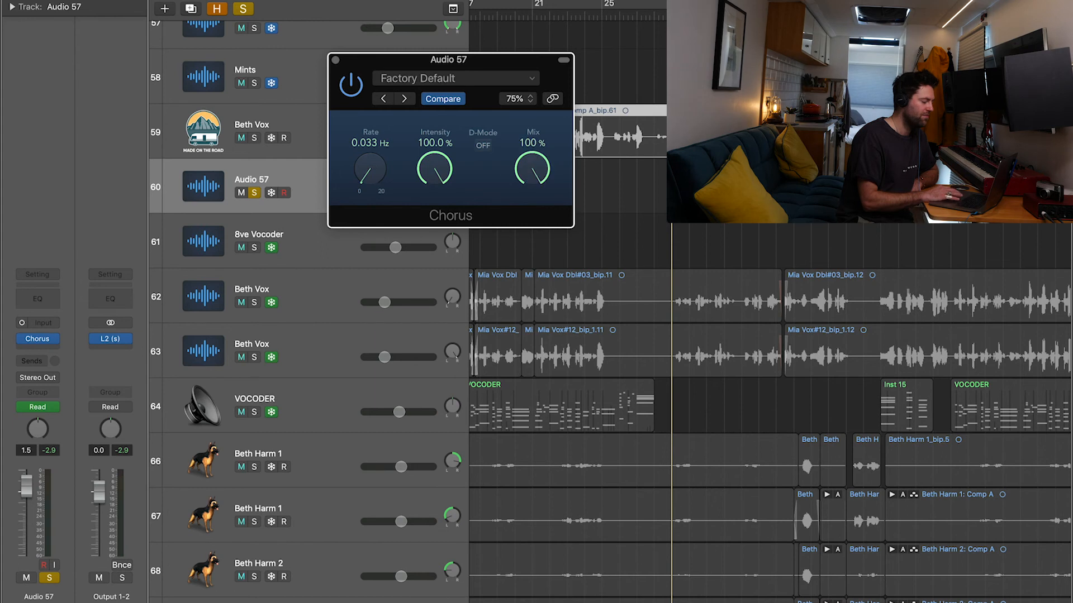
- Toggle the Chorus bypass during playback to compare the dry and processed vocal, and stop playback
left_click(352, 88)
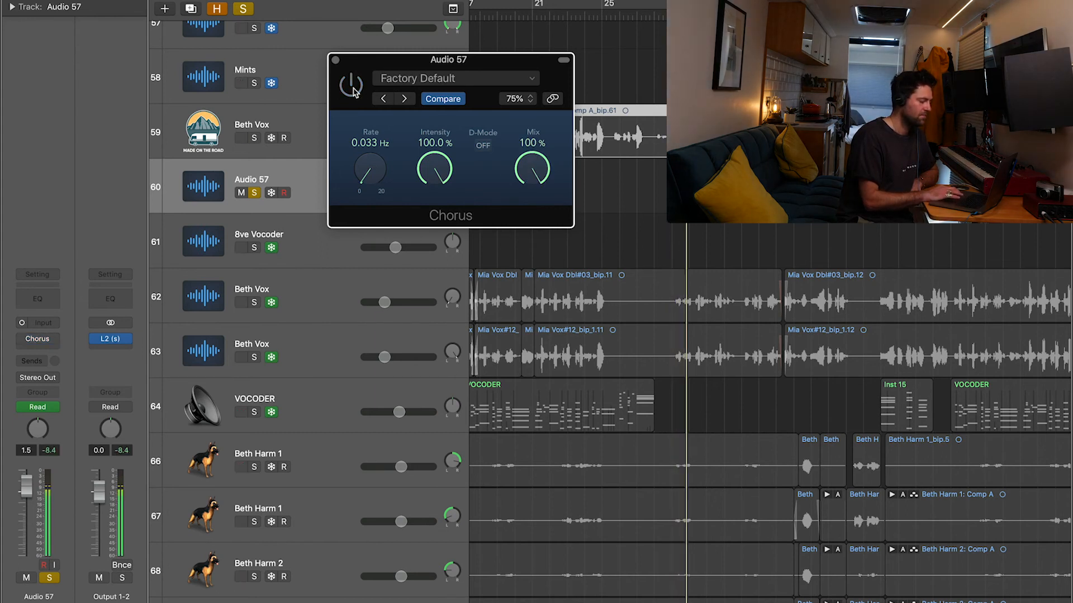
left_click(351, 86)
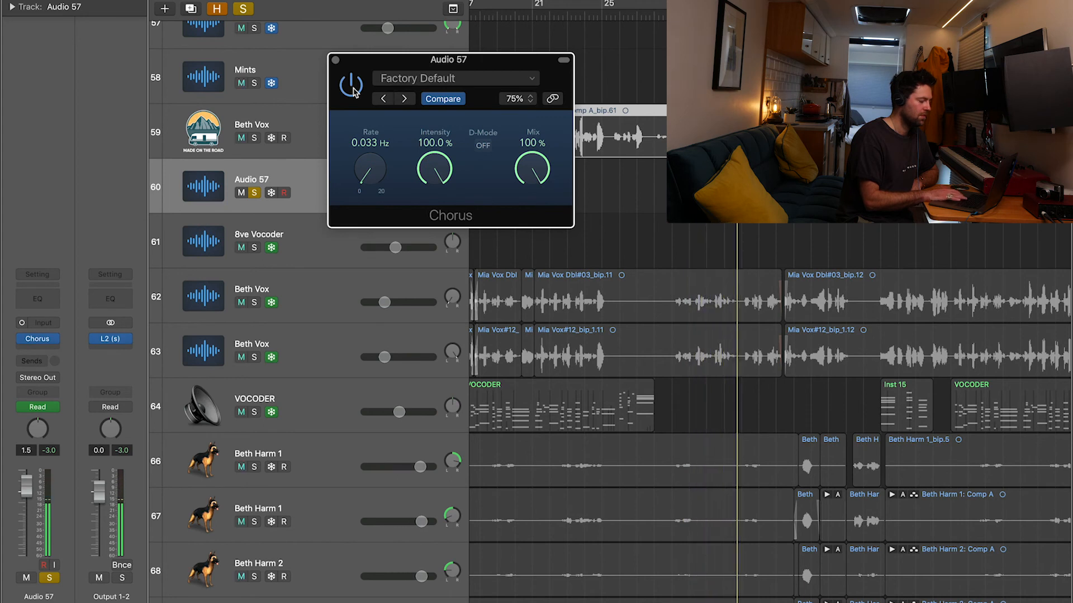
key("space")
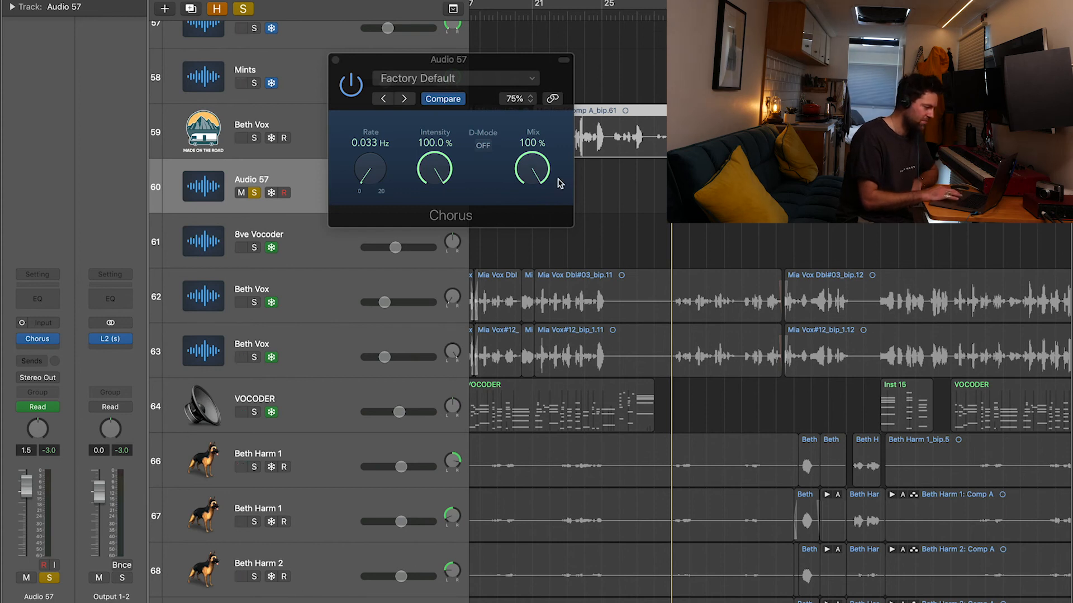
- Drop the Chorus mix to 0%, raise it to 18%, compare it with bypass, and settle on 22% while listening
left_click_drag(560, 183, 465, 419)
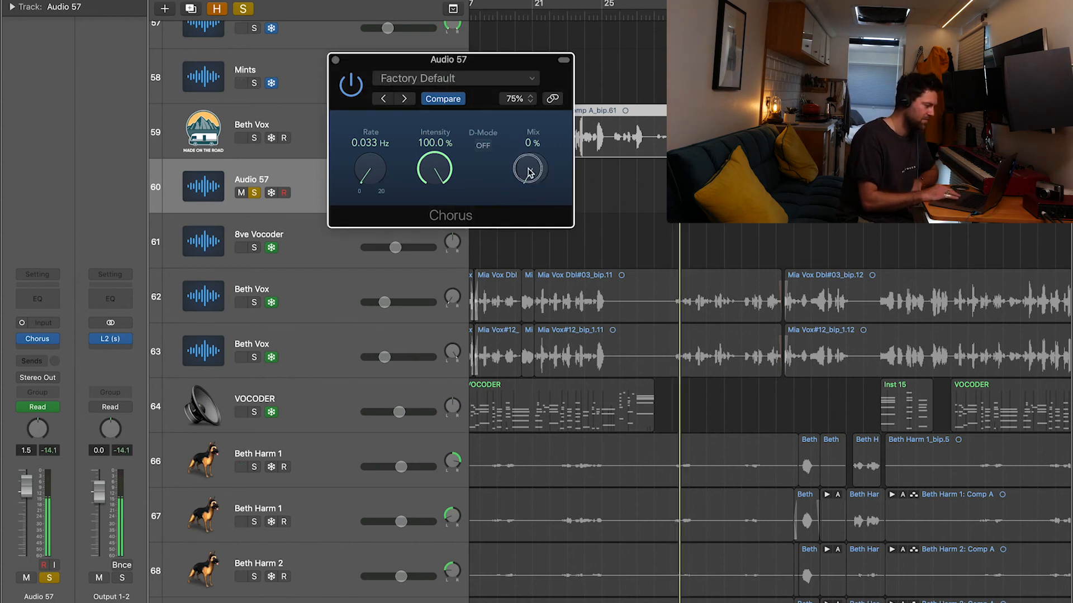
left_click_drag(530, 168, 506, 137)
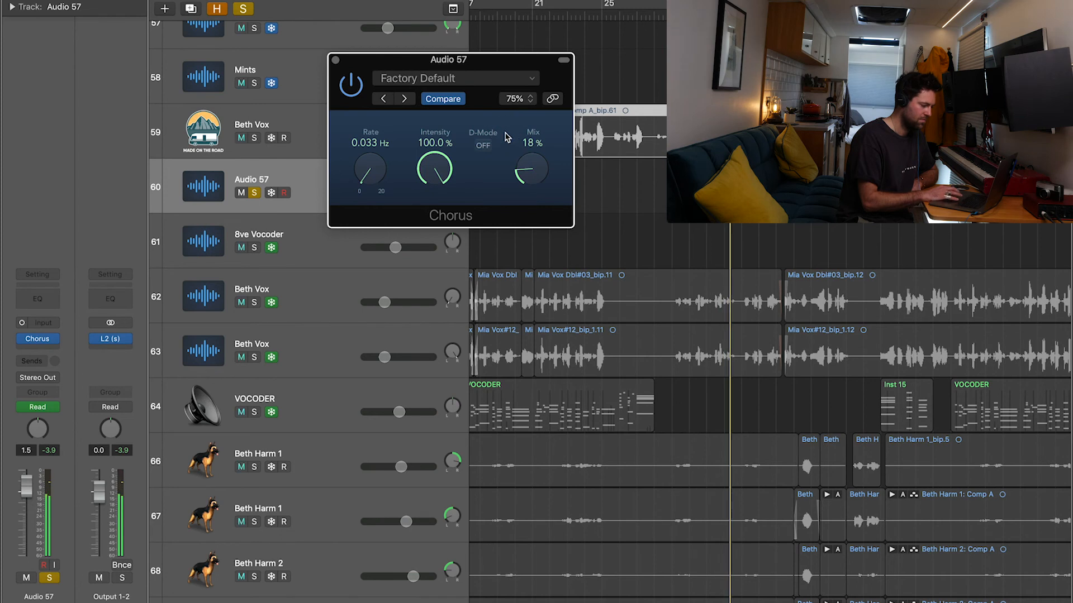
left_click(351, 90)
left_click(351, 90)
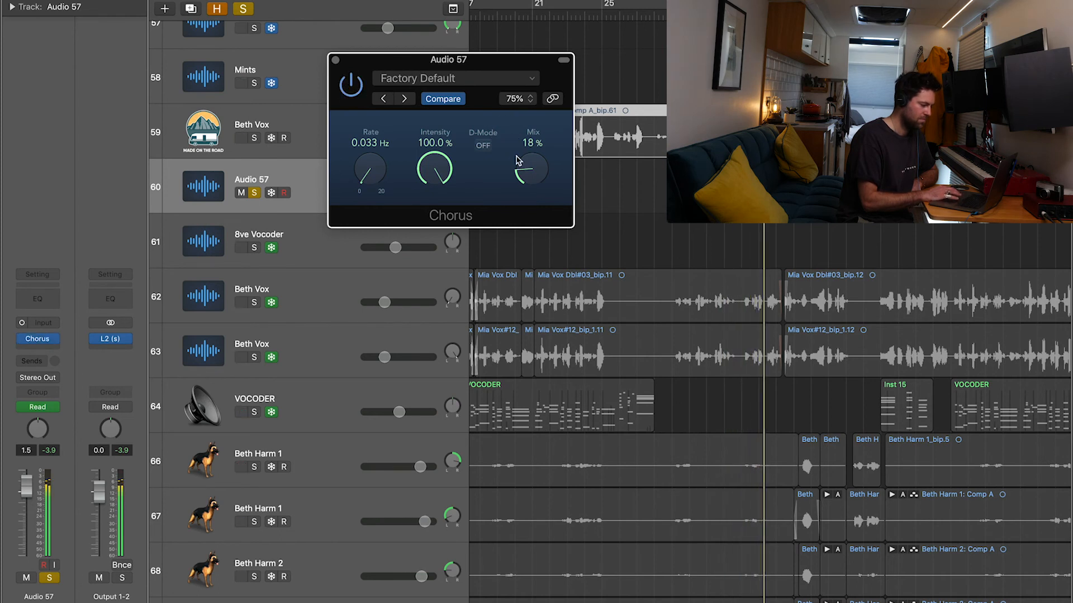
left_click_drag(526, 166, 525, 161)
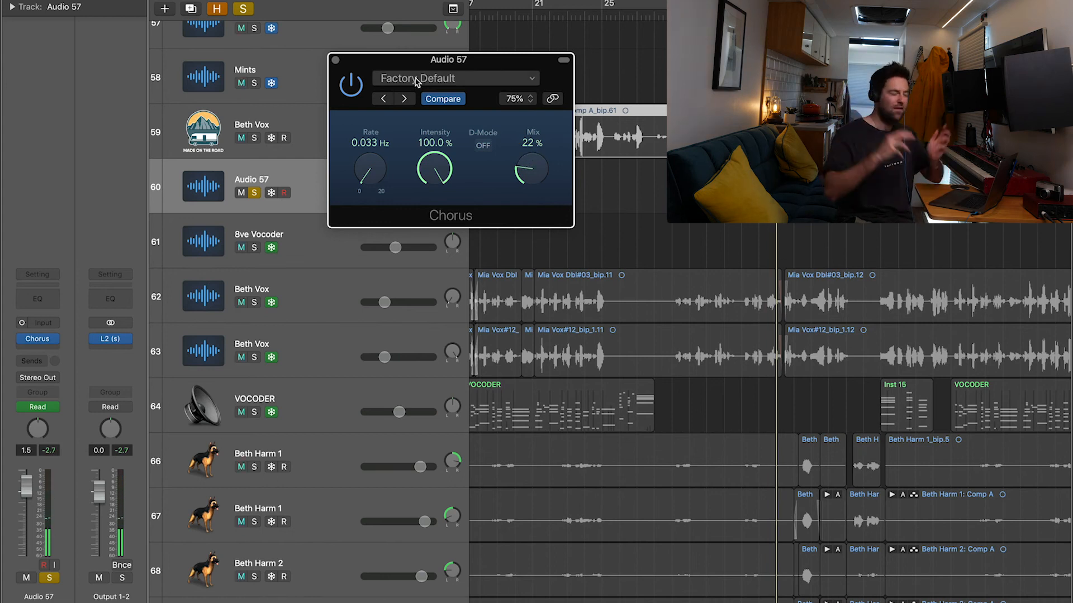
- Raise the Chorus mix through 33% to 100% and close the plug-in window
mouse_move(538, 184)
left_mouse_down()
mouse_move(535, 172)
mouse_move(525, 177)
left_mouse_up()
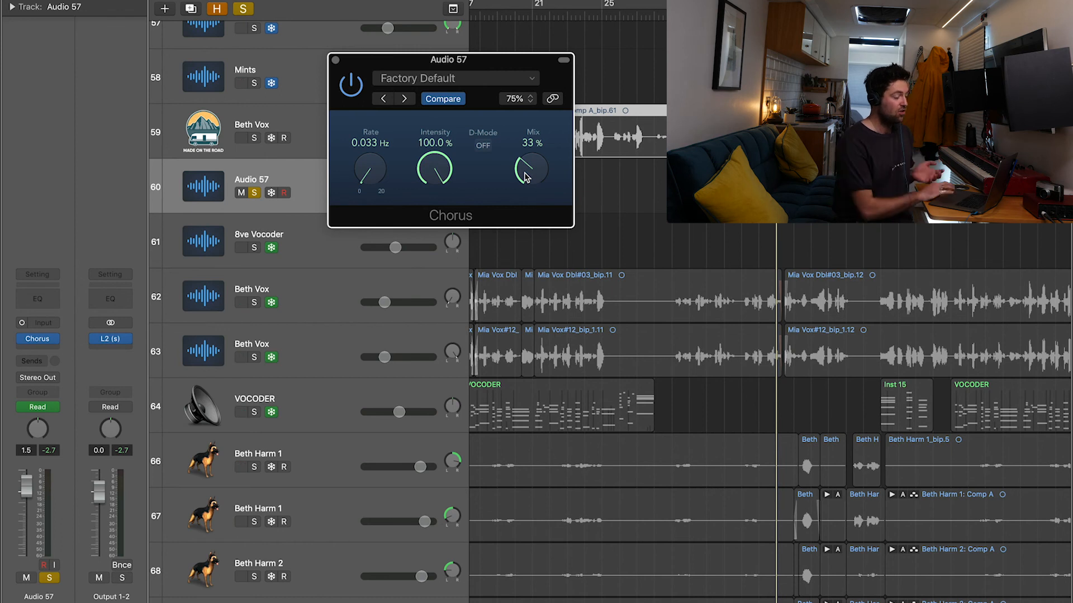
left_click_drag(526, 178, 462, 8)
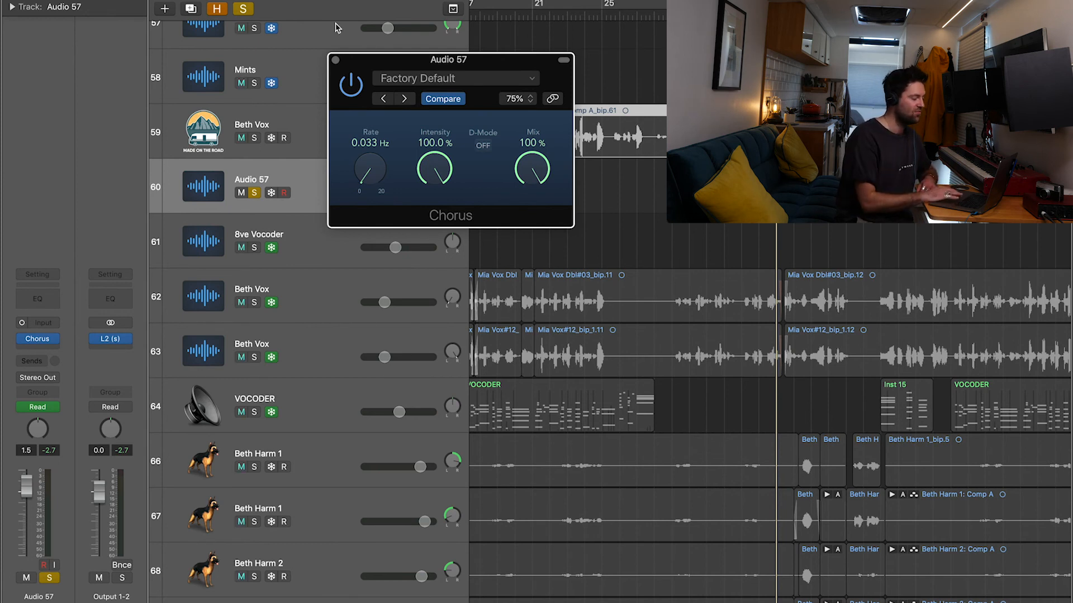
left_click(335, 60)
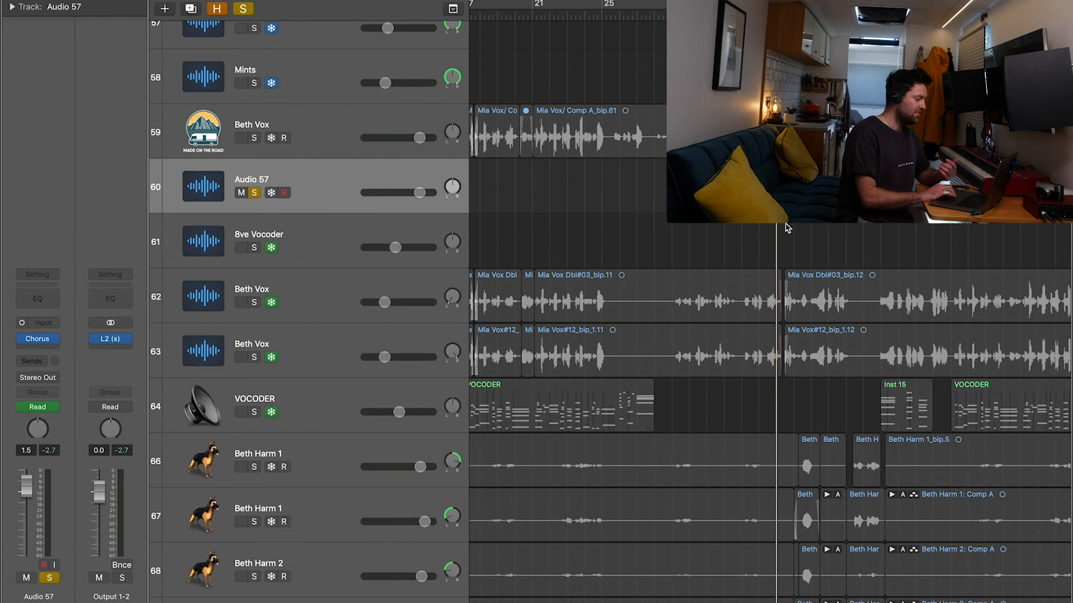